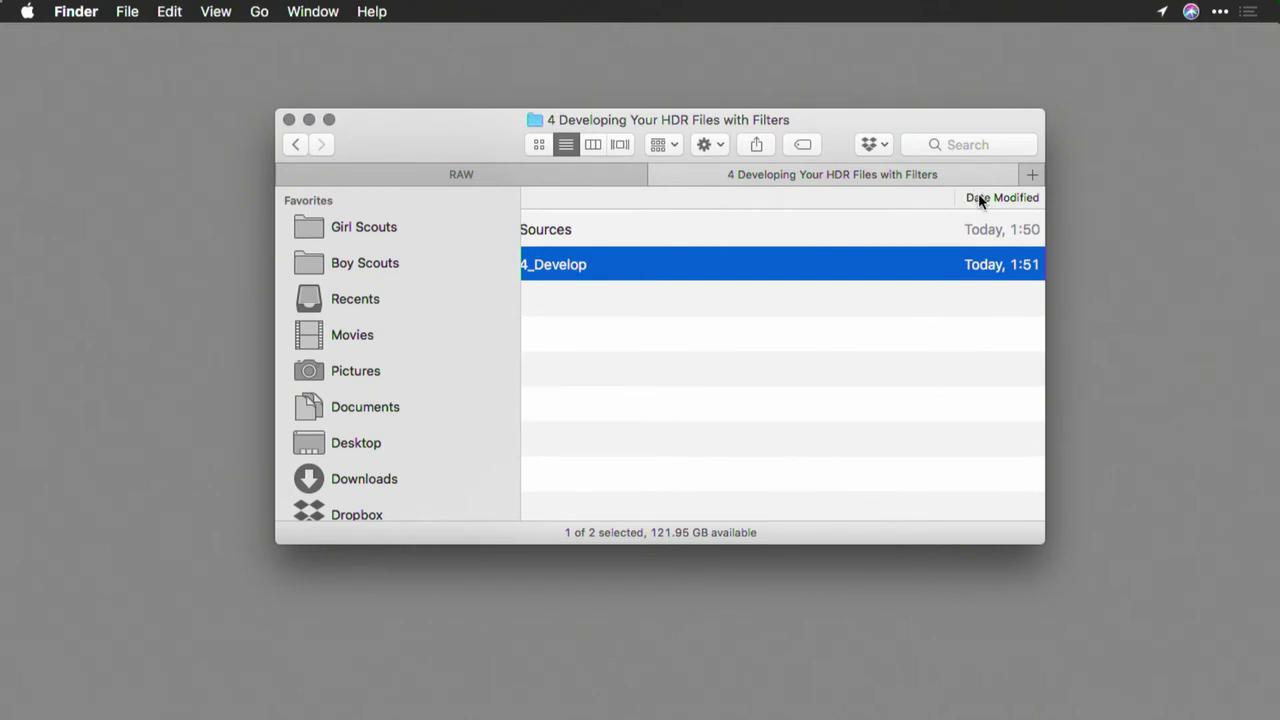
Open the 4_Develop file from Finder in Aurora HDR 2018
scroll(614, 257, "left", 3)
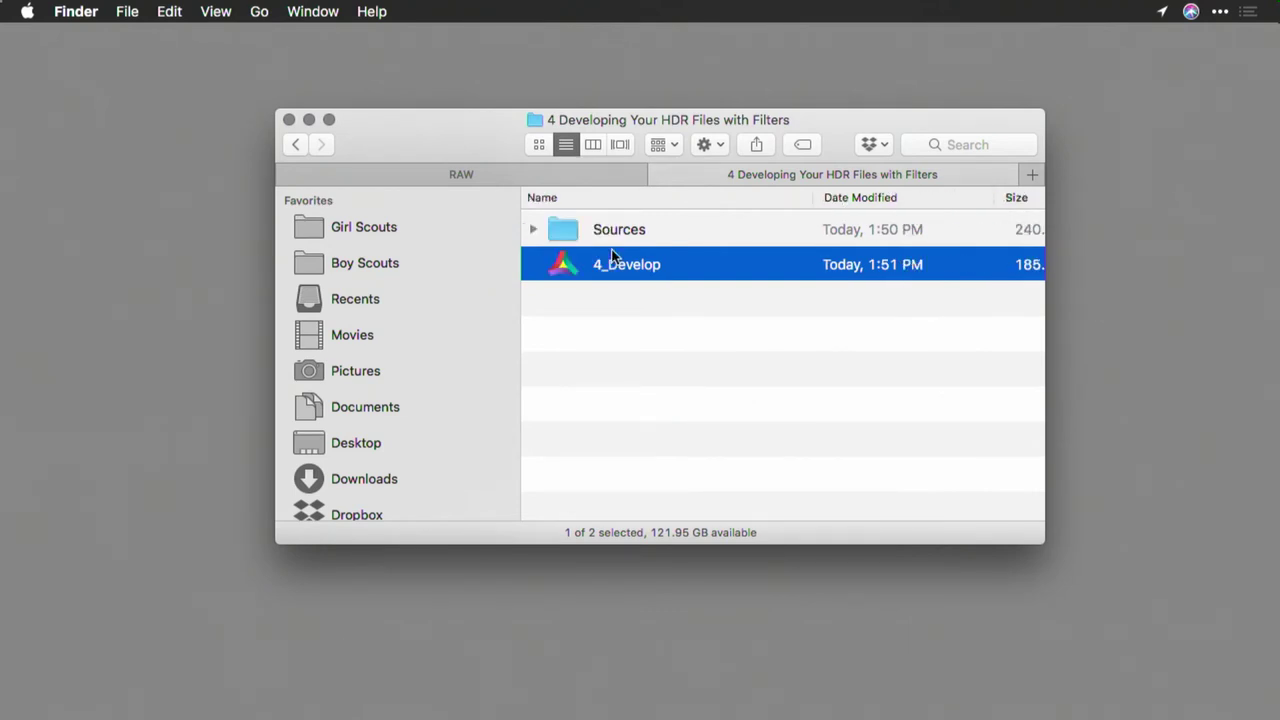
double_click(559, 266)
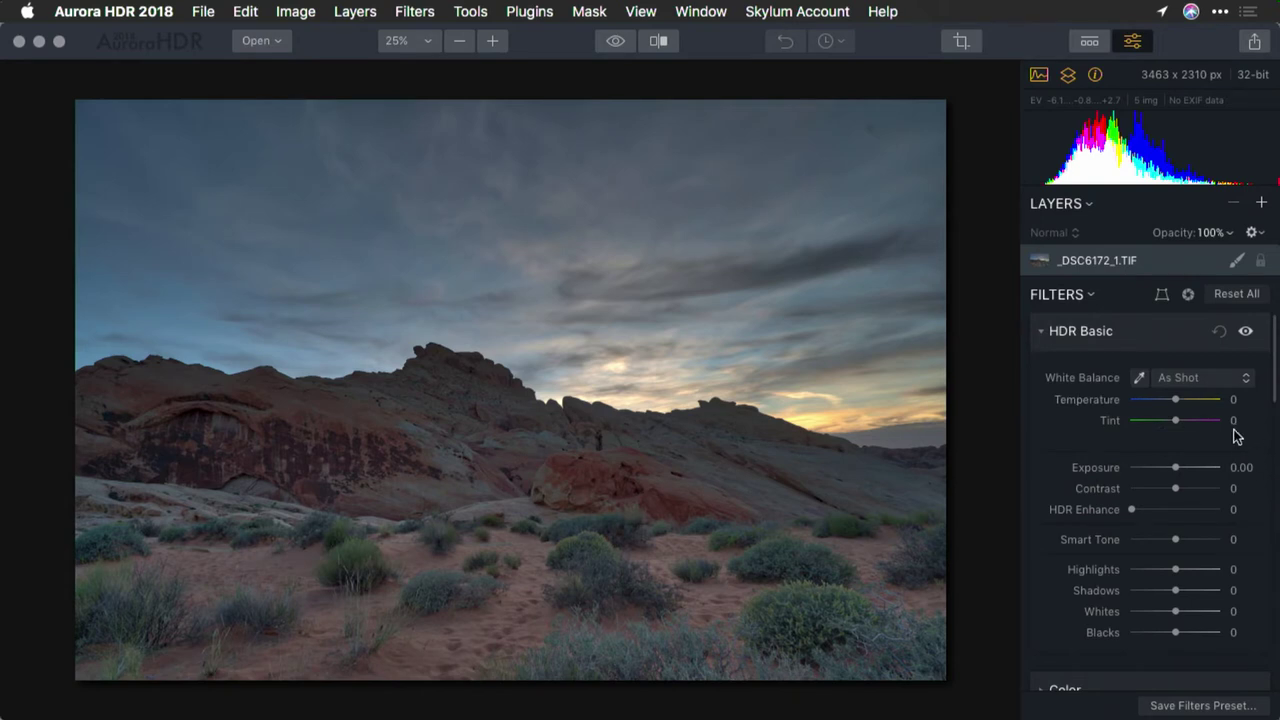
With _DSC6172_1.TIF loaded, bring up the White Balance preset list in HDR Basic
left_click(1206, 377)
Compare the Daylight, Cloudy and Shade white balance presets on the photo
left_click(1180, 409)
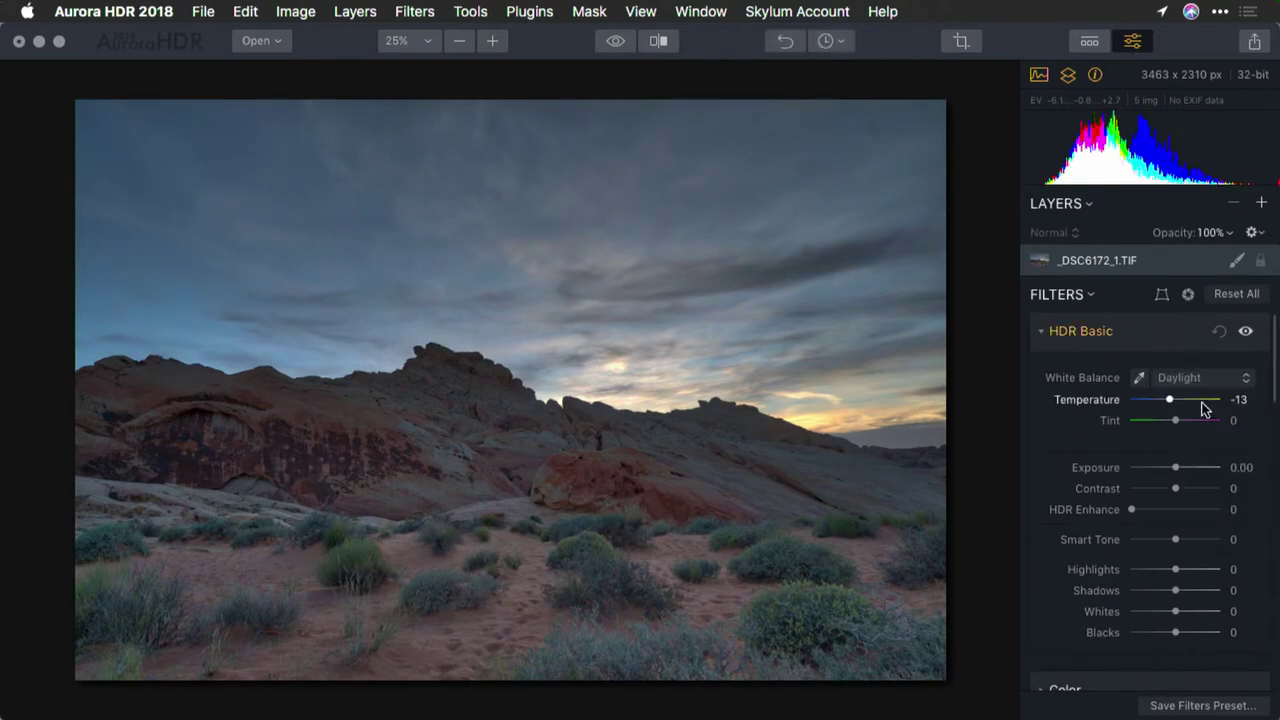
left_click(1203, 378)
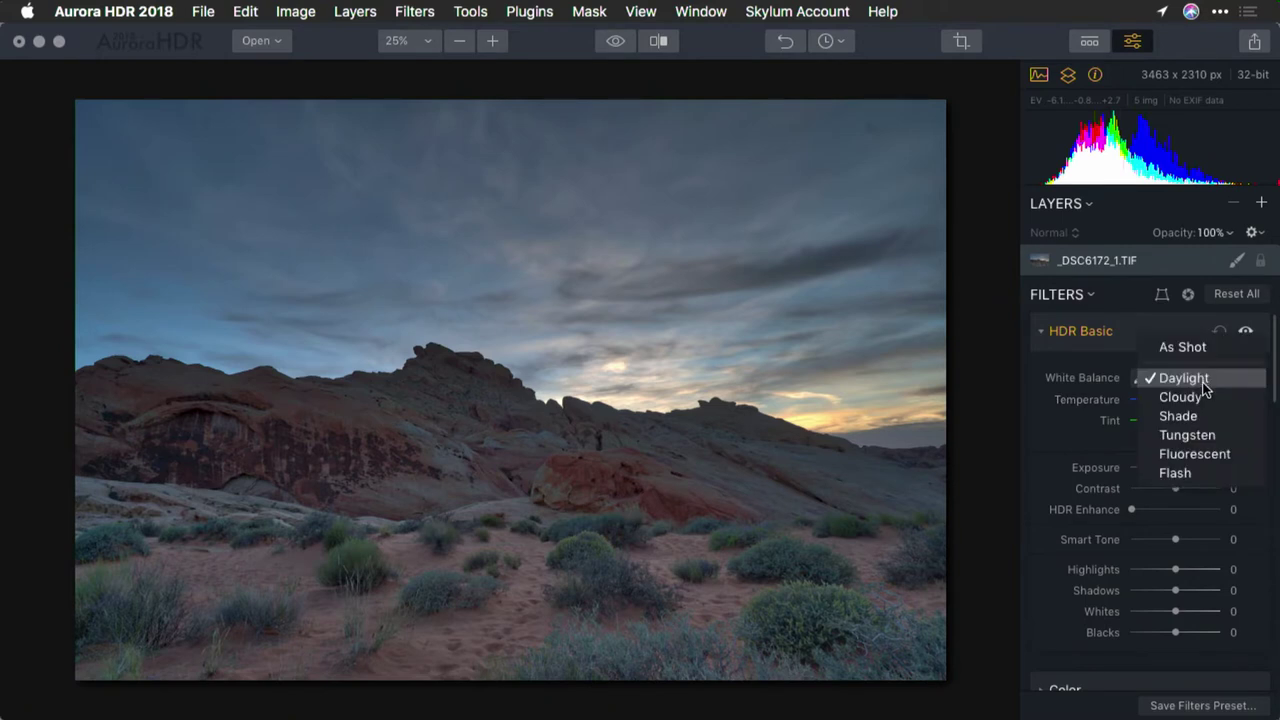
left_click(1204, 398)
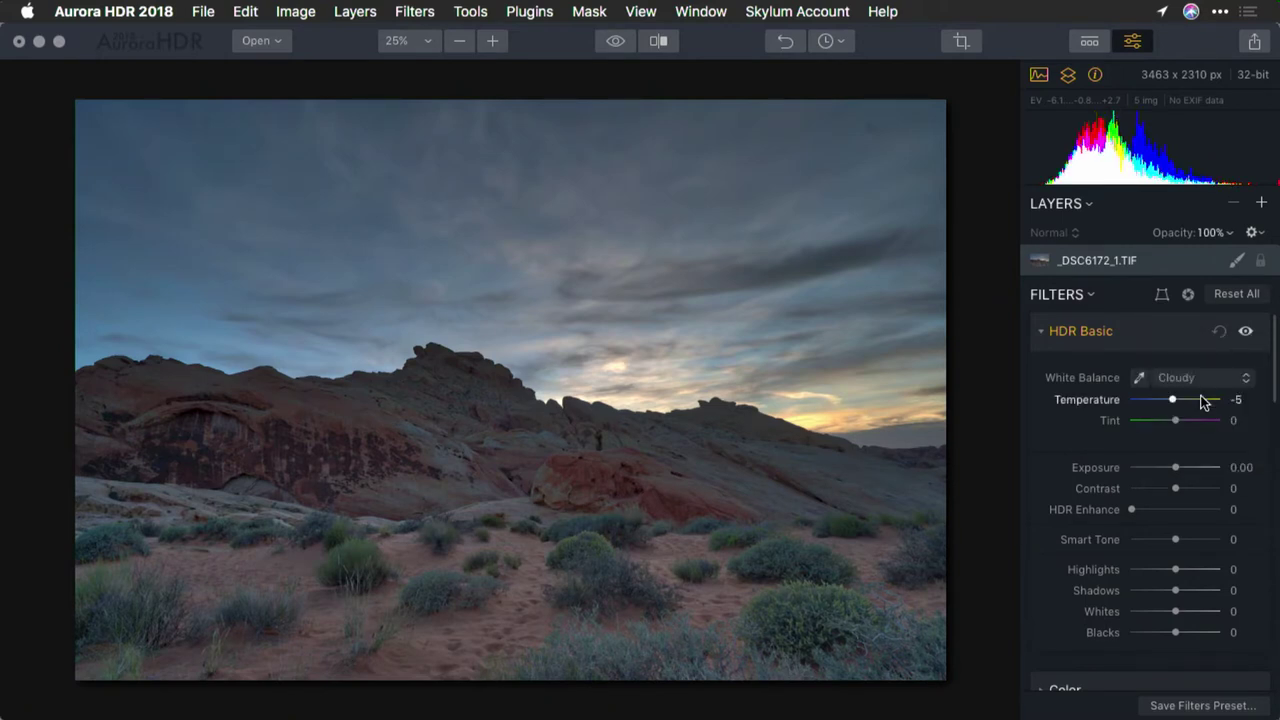
left_click(1206, 380)
left_click(1208, 398)
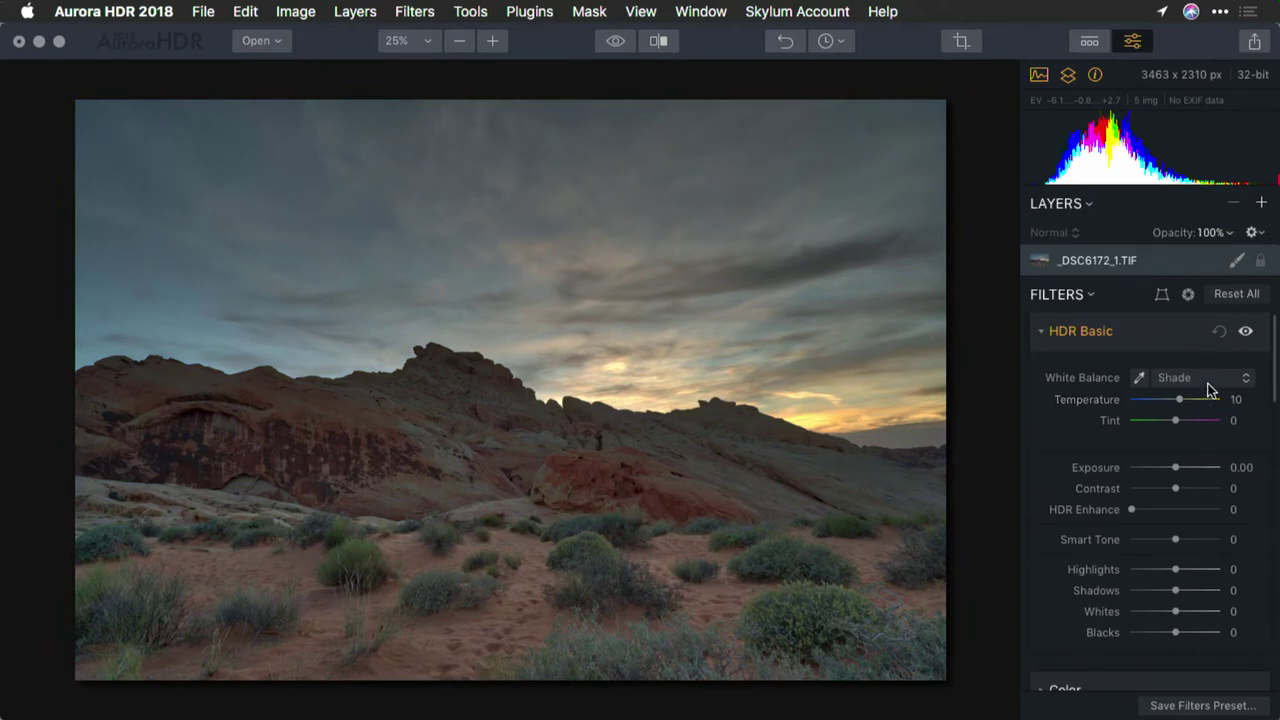
Return to the Cloudy preset, then warm the Temperature slider to 13
left_click(1208, 386)
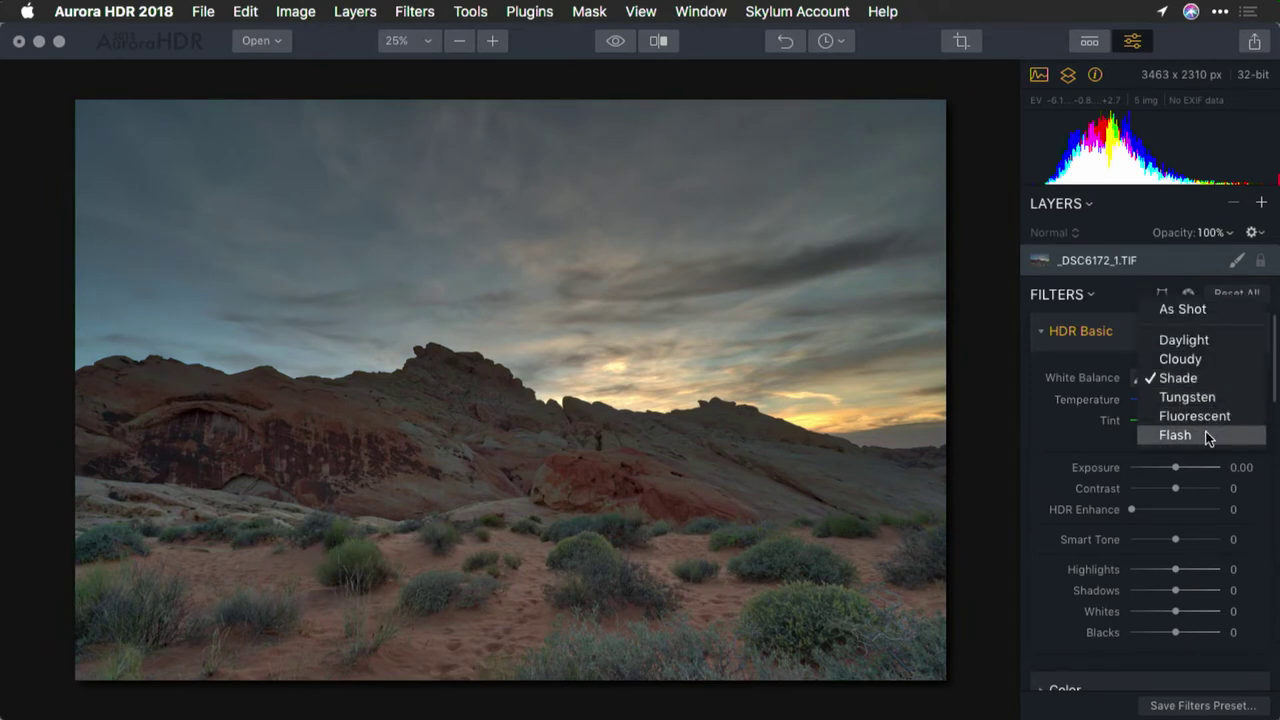
left_click(1199, 359)
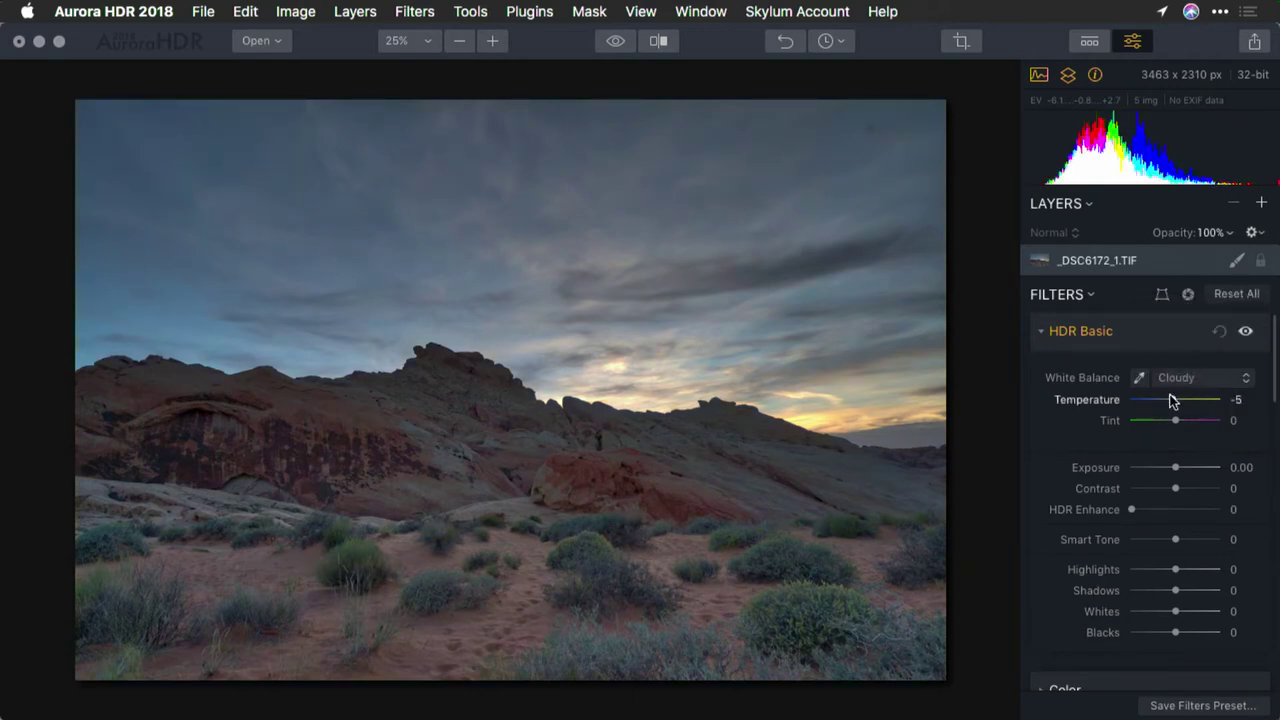
left_click_drag(1172, 400, 1168, 402)
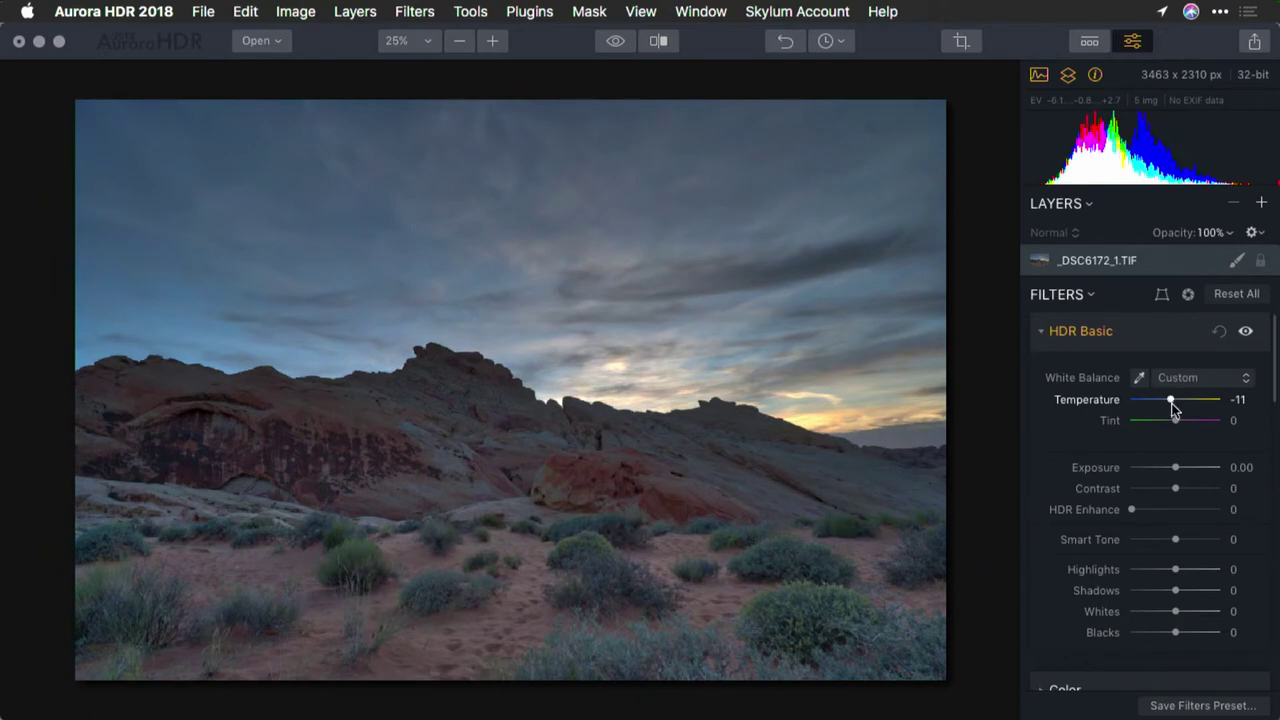
mouse_move(1171, 400)
left_mouse_down()
mouse_move(1188, 403)
mouse_move(1158, 402)
mouse_move(1183, 404)
left_mouse_up()
Raise Exposure to about 0.88 and turn on shadow and highlight clipping warnings
scroll(1183, 404, "down", 3)
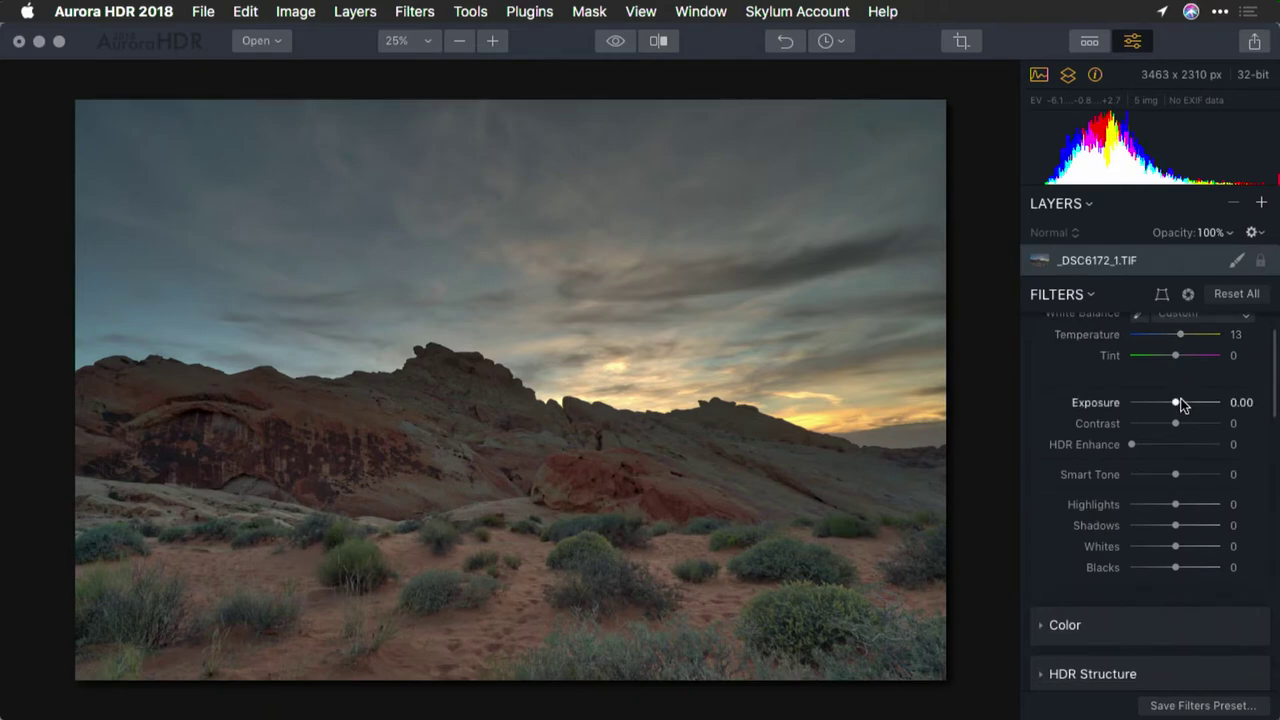
mouse_move(1182, 404)
left_mouse_down()
mouse_move(1200, 403)
mouse_move(1172, 405)
mouse_move(1186, 406)
left_mouse_up()
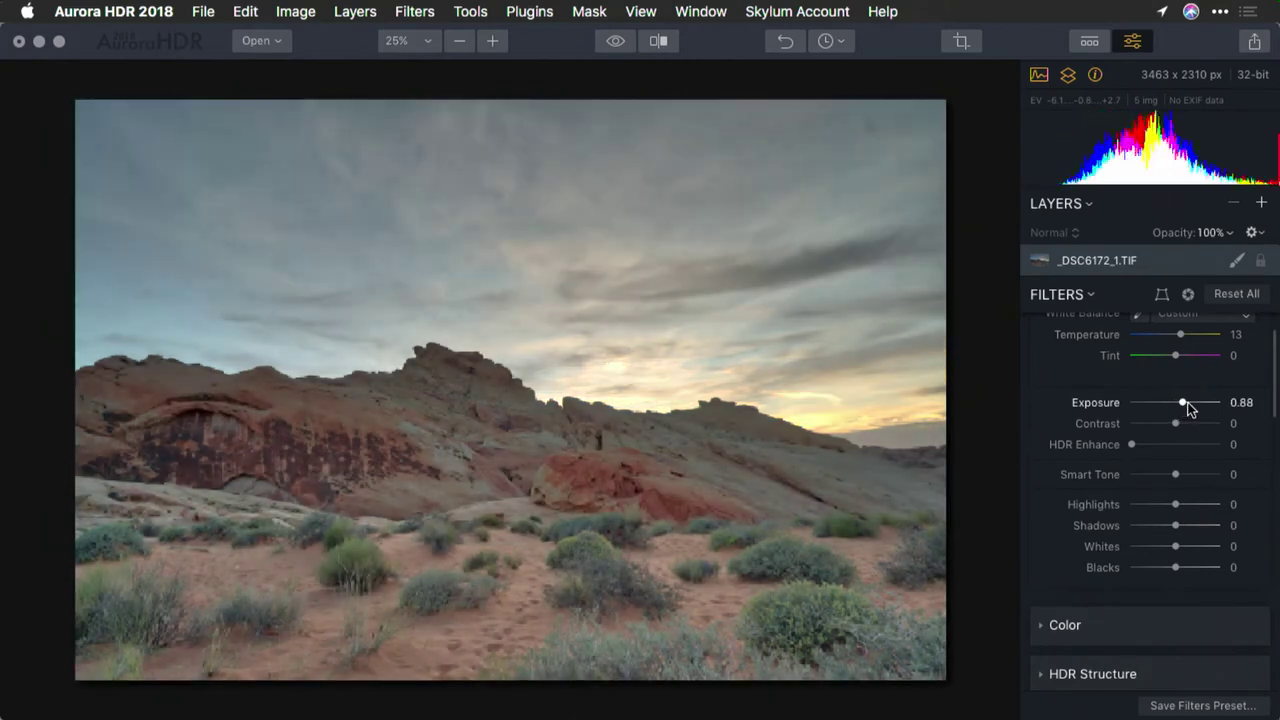
mouse_move(1038, 132)
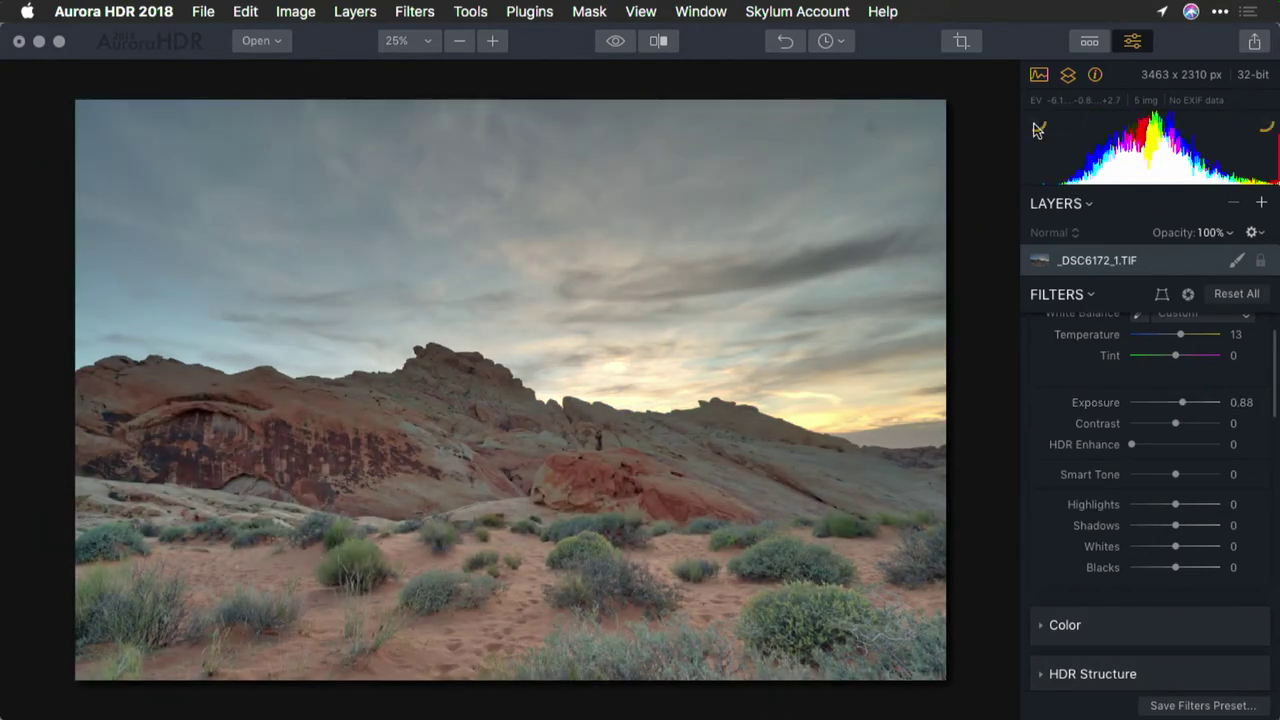
left_click(1036, 122)
left_click(1264, 122)
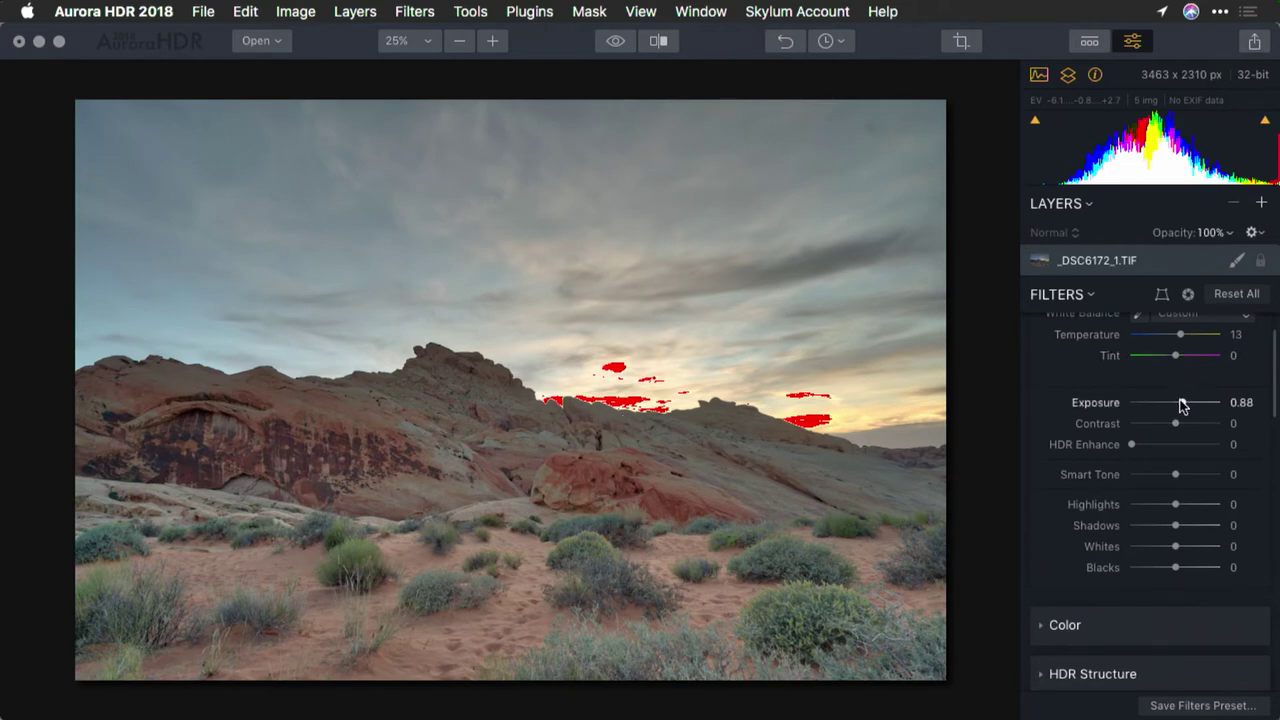
mouse_move(1182, 405)
left_mouse_down()
mouse_move(1134, 409)
mouse_move(1183, 408)
left_mouse_up()
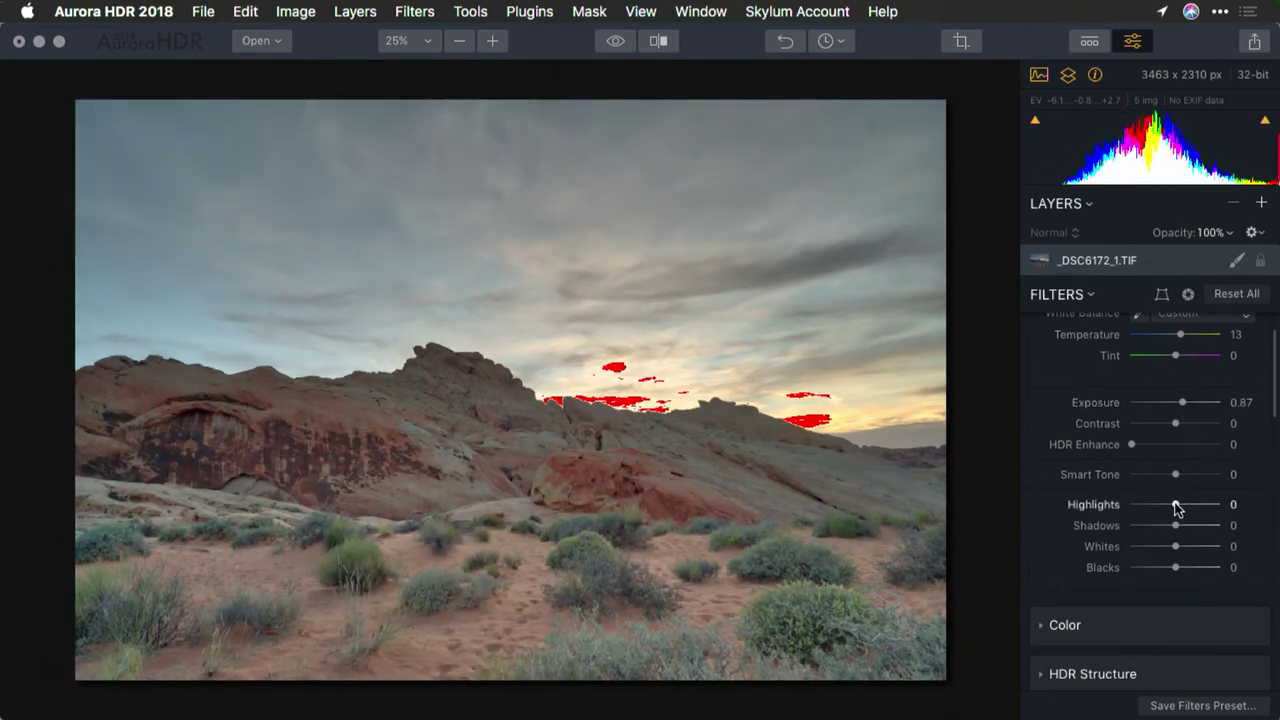
Set Highlights to -66, Shadows to 83, Blacks to -21 and Contrast to 80
left_click_drag(1176, 508, 1145, 549)
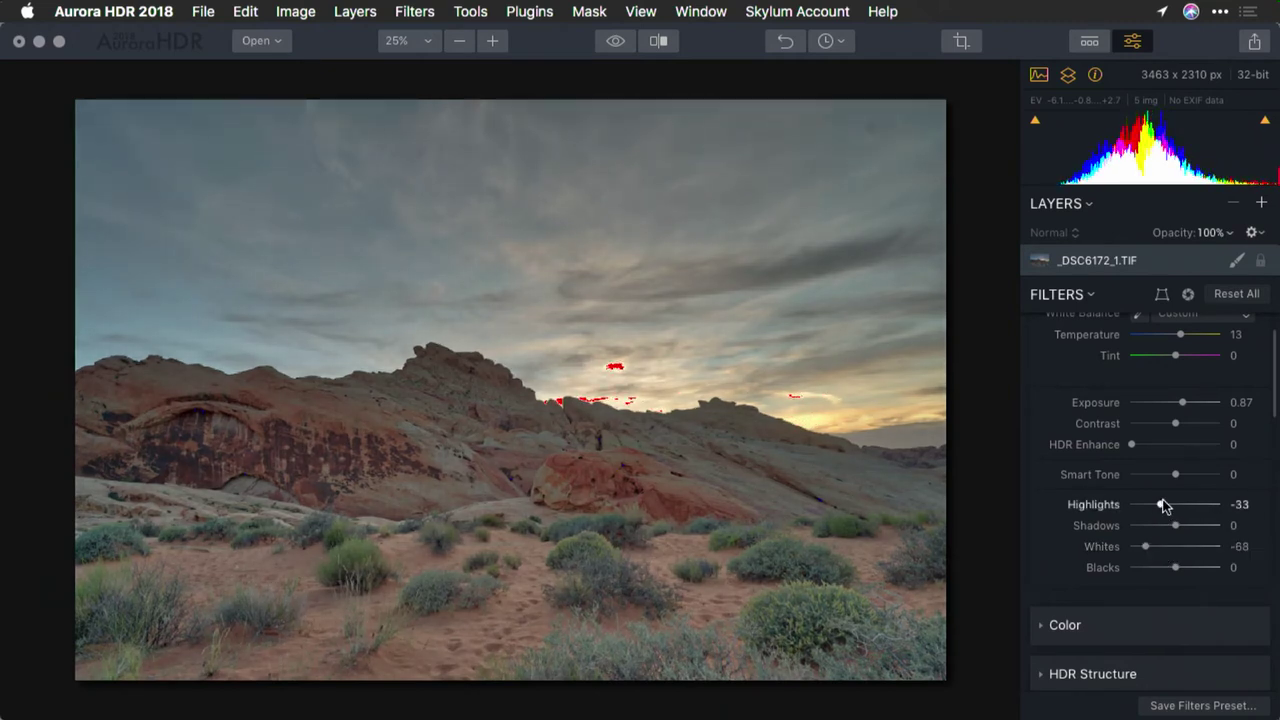
left_click_drag(1160, 505, 1146, 506)
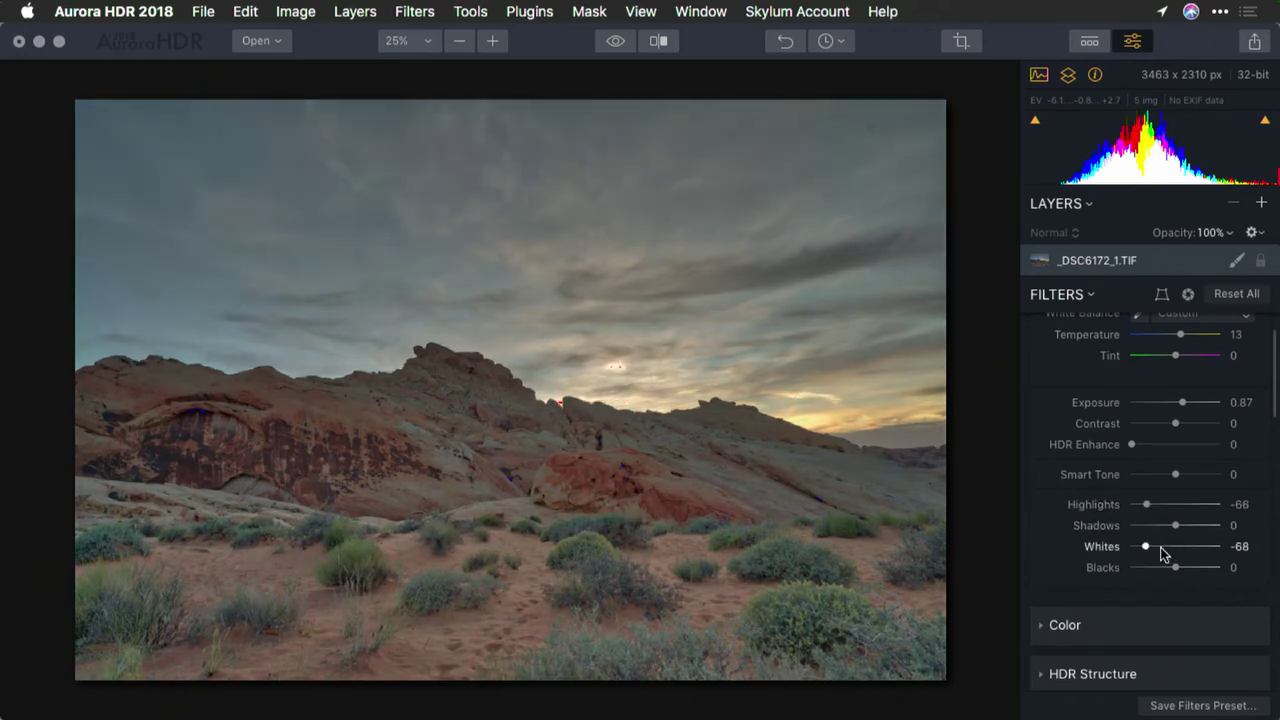
left_click_drag(1176, 530, 1210, 525)
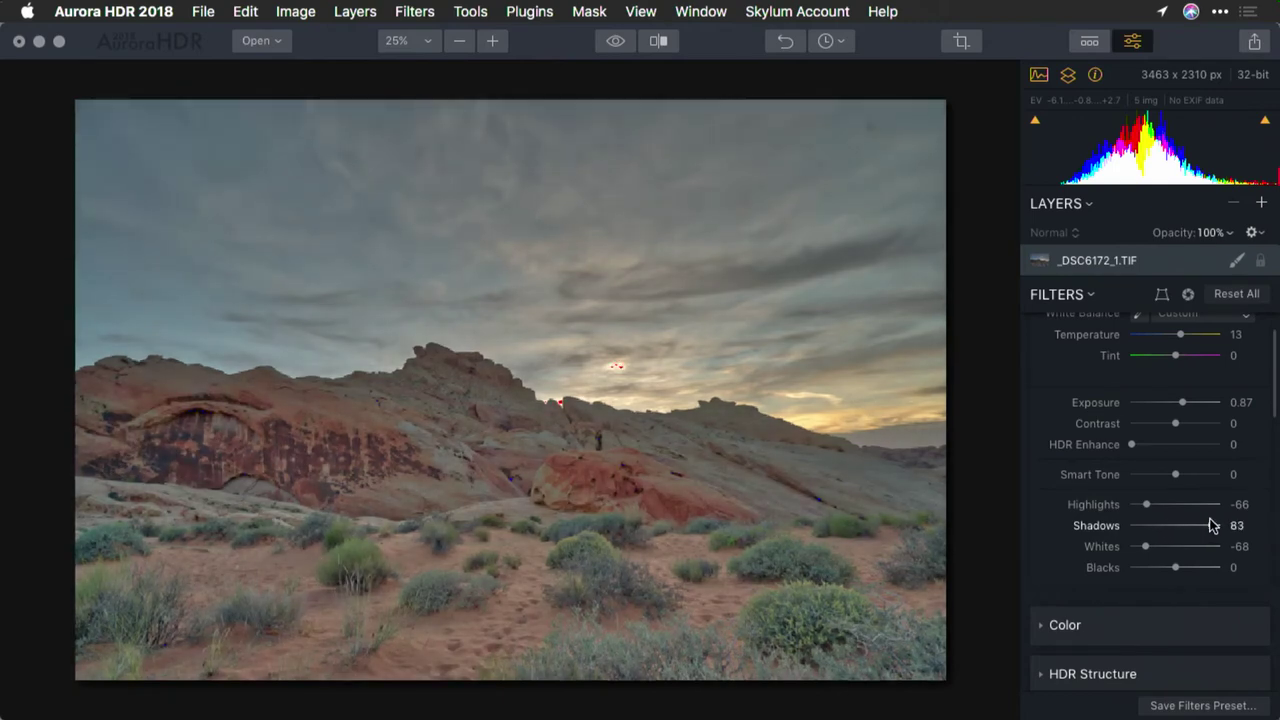
left_click_drag(1176, 570, 1168, 570)
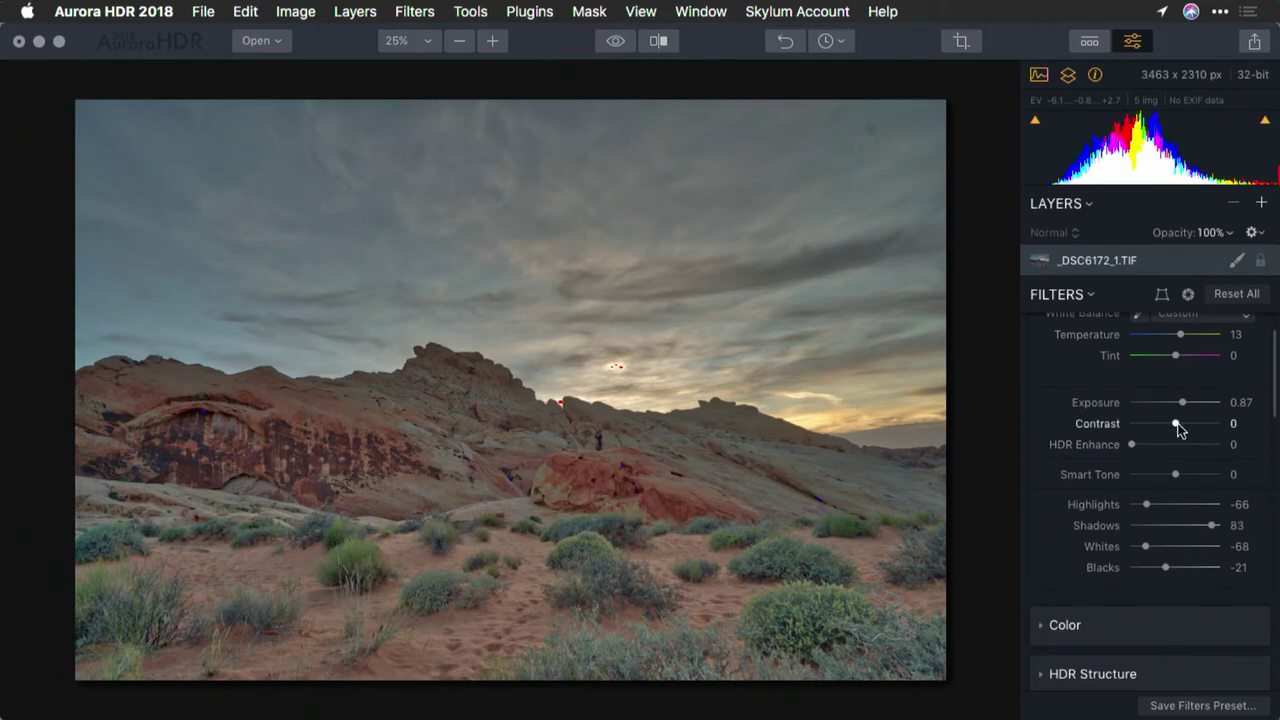
left_click_drag(1180, 427, 1215, 429)
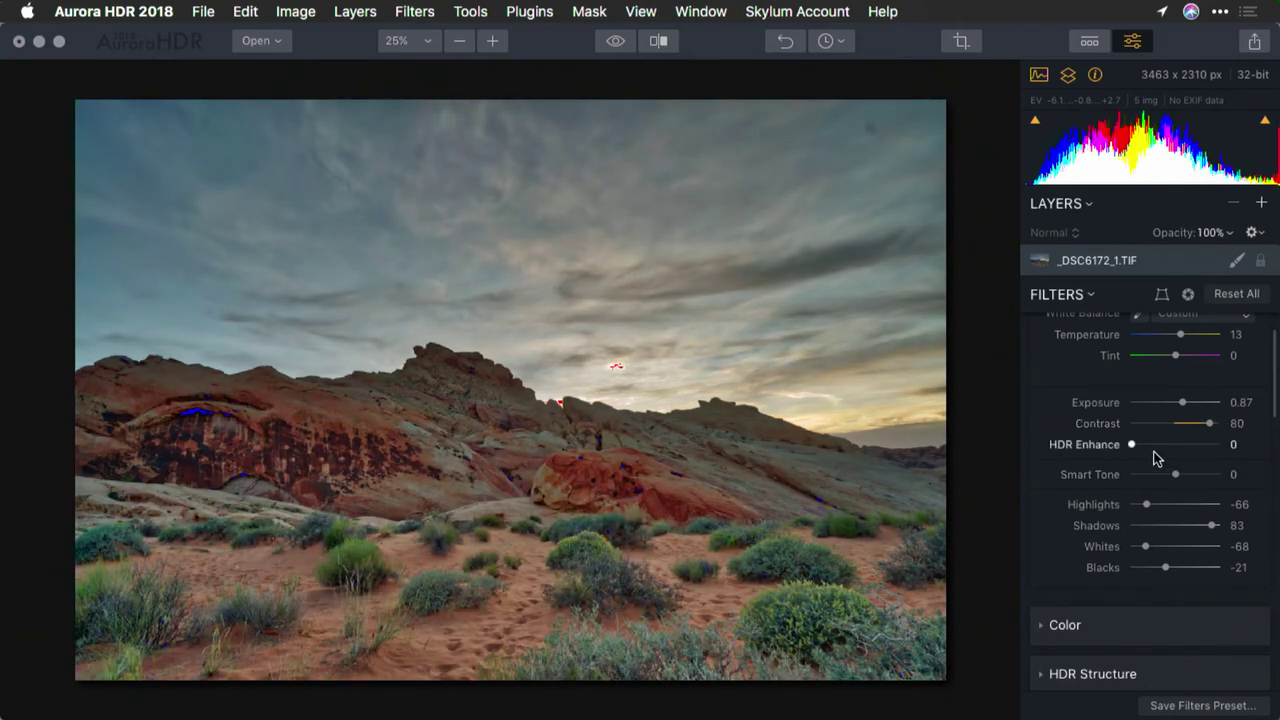
Set HDR Enhance to 71, Highlights to -99 and Blacks to 20
left_click_drag(1146, 448, 1234, 448)
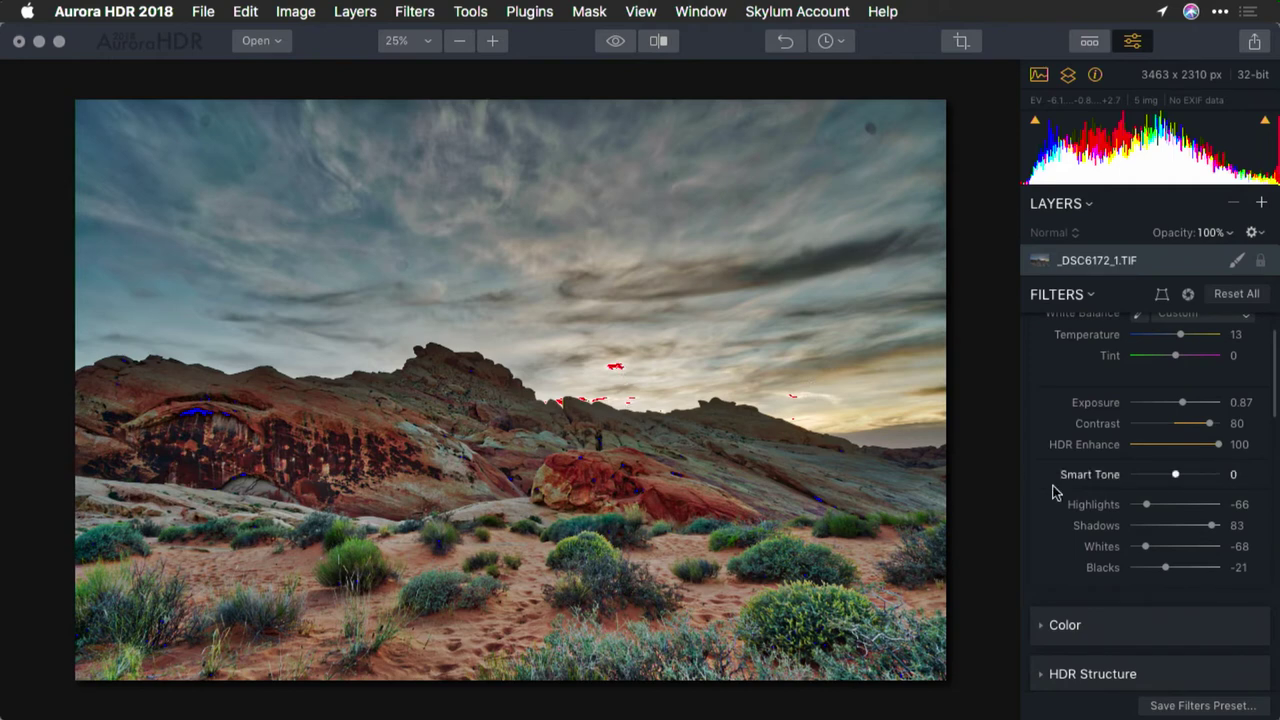
left_click_drag(1216, 446, 1188, 451)
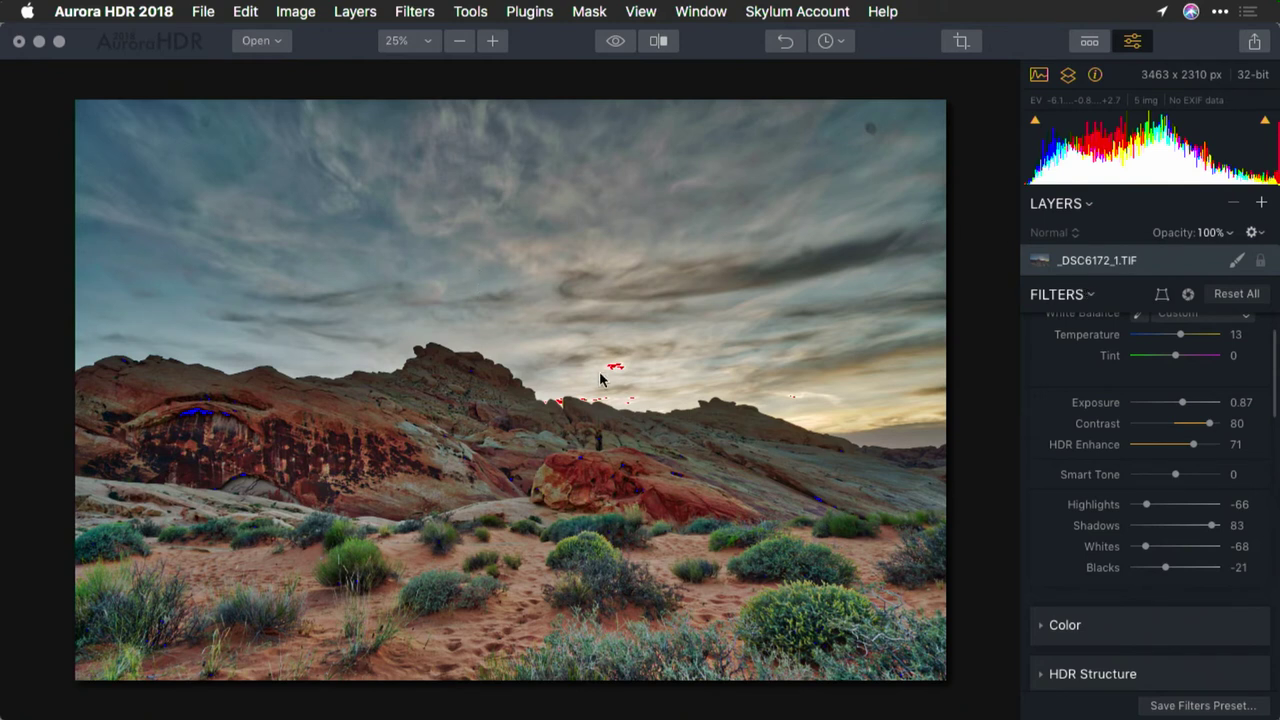
left_click_drag(1149, 504, 1130, 507)
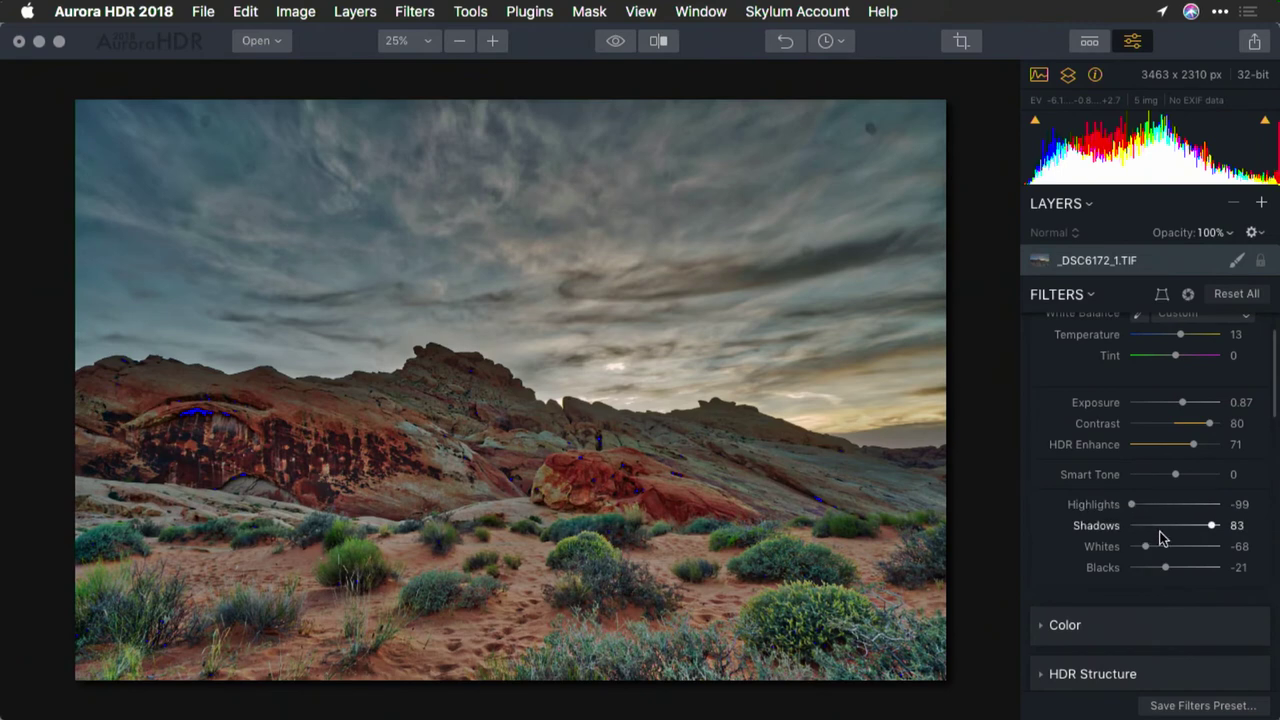
left_click_drag(1164, 568, 1182, 569)
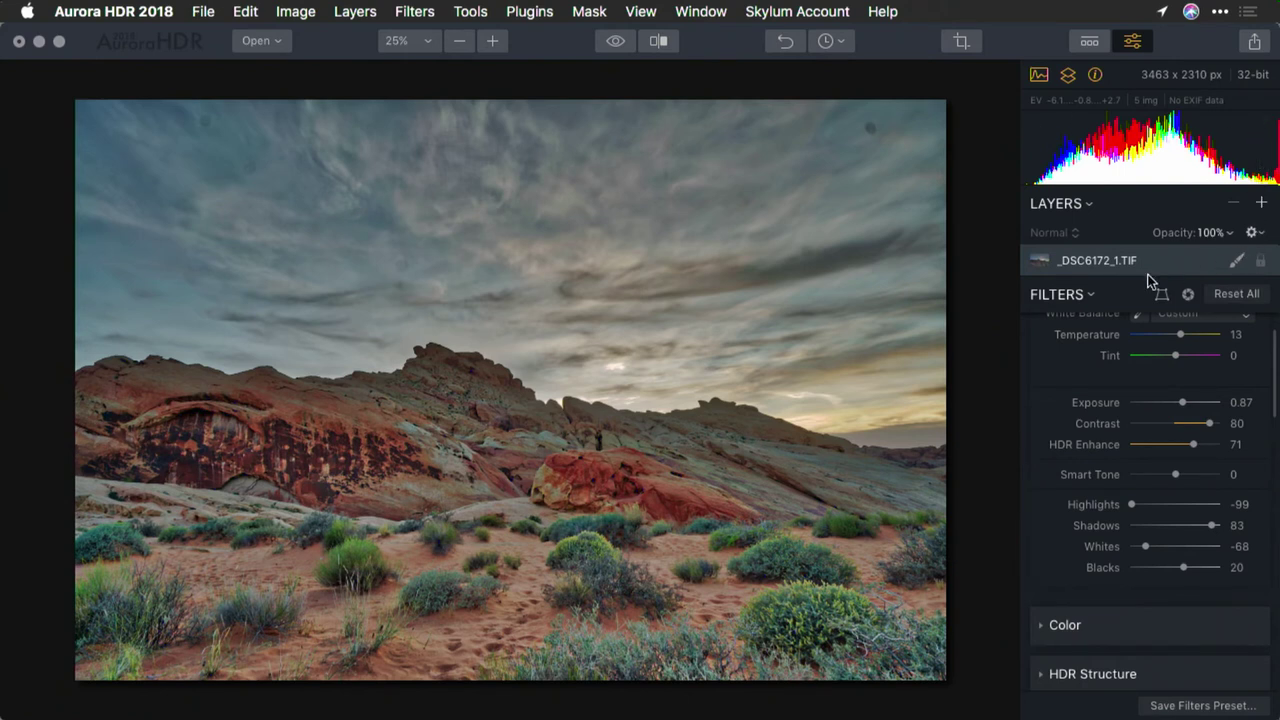
Crop the photo at a 7:5 aspect ratio, resizing and repositioning the frame to 3009 × 2149 px
left_click(960, 41)
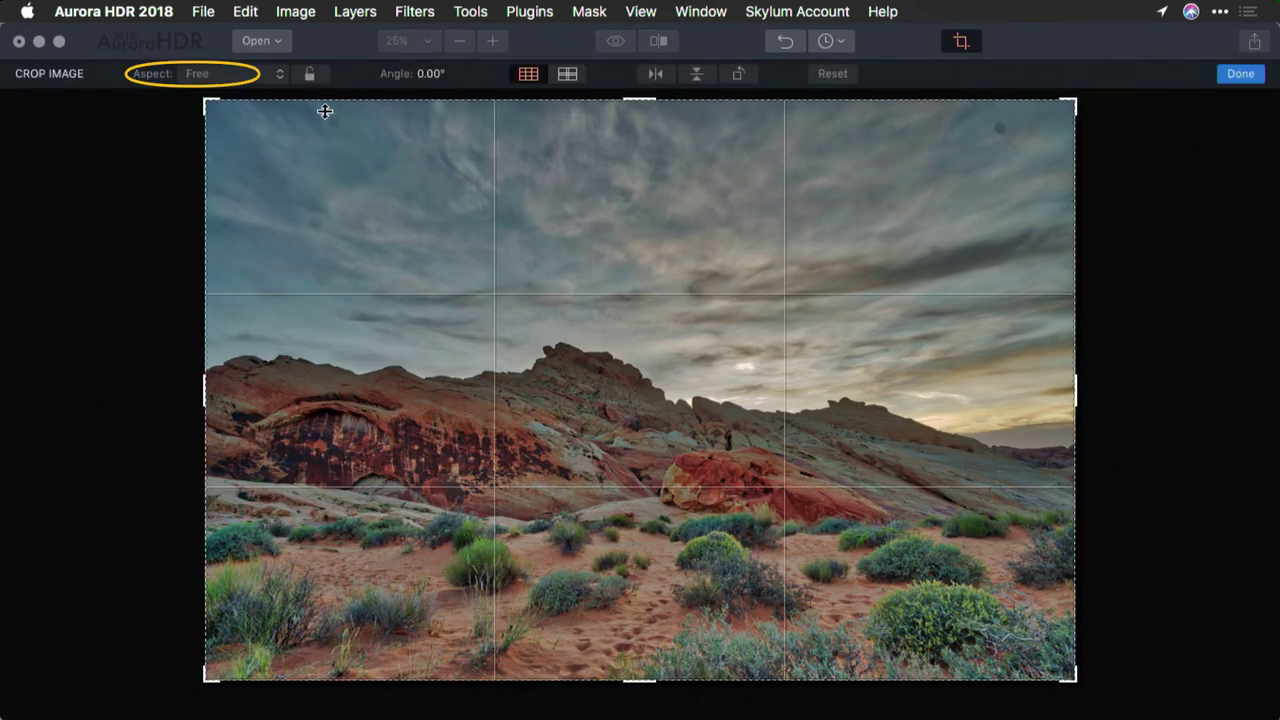
left_click(271, 76)
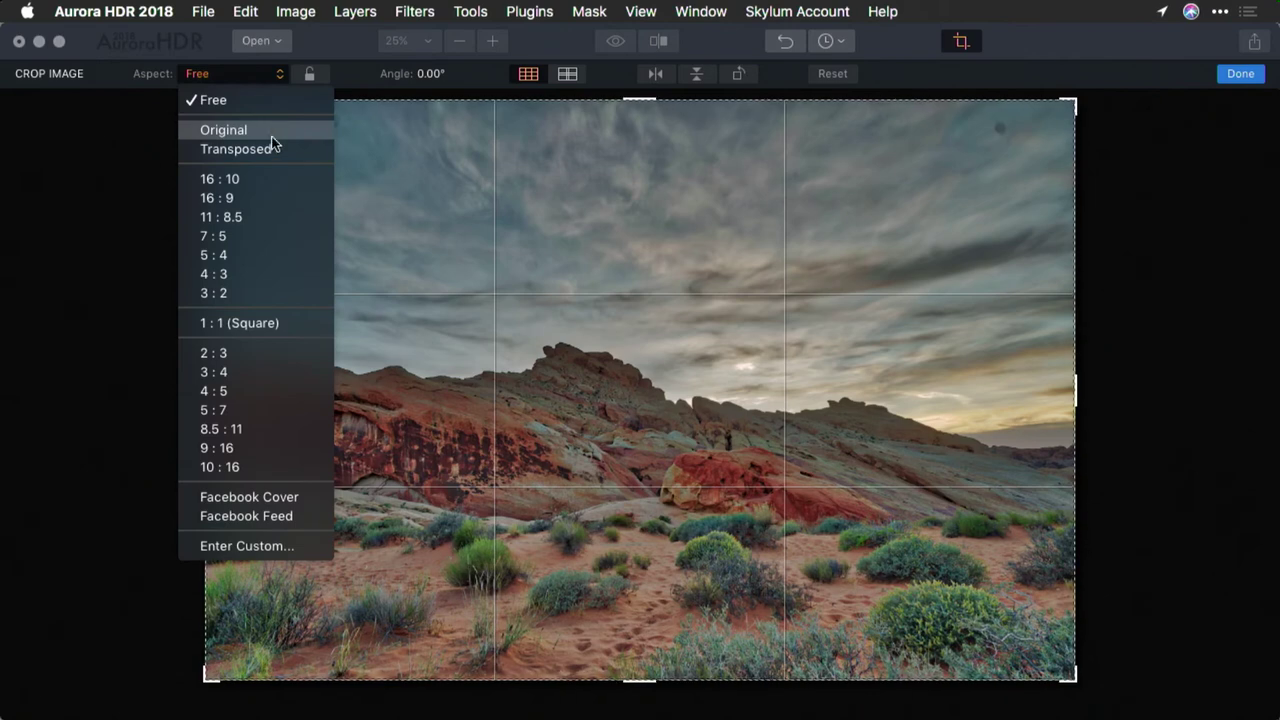
left_click(266, 236)
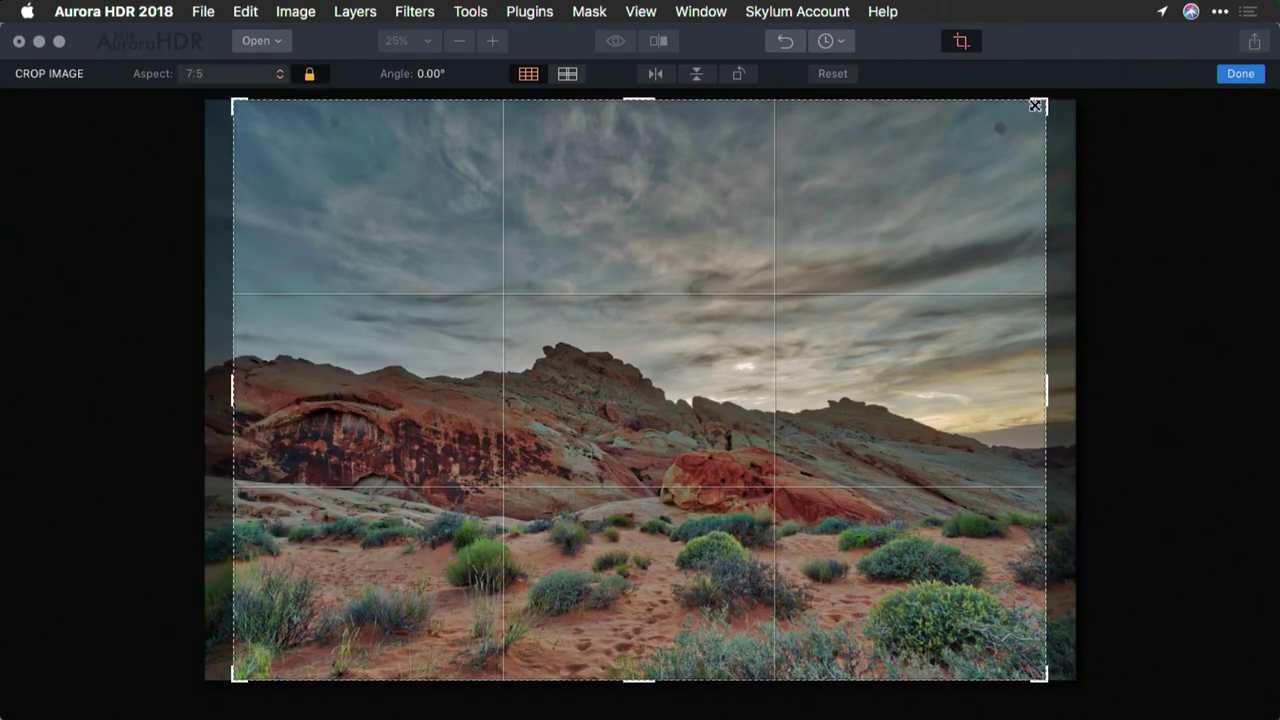
left_click_drag(1040, 103, 1031, 123)
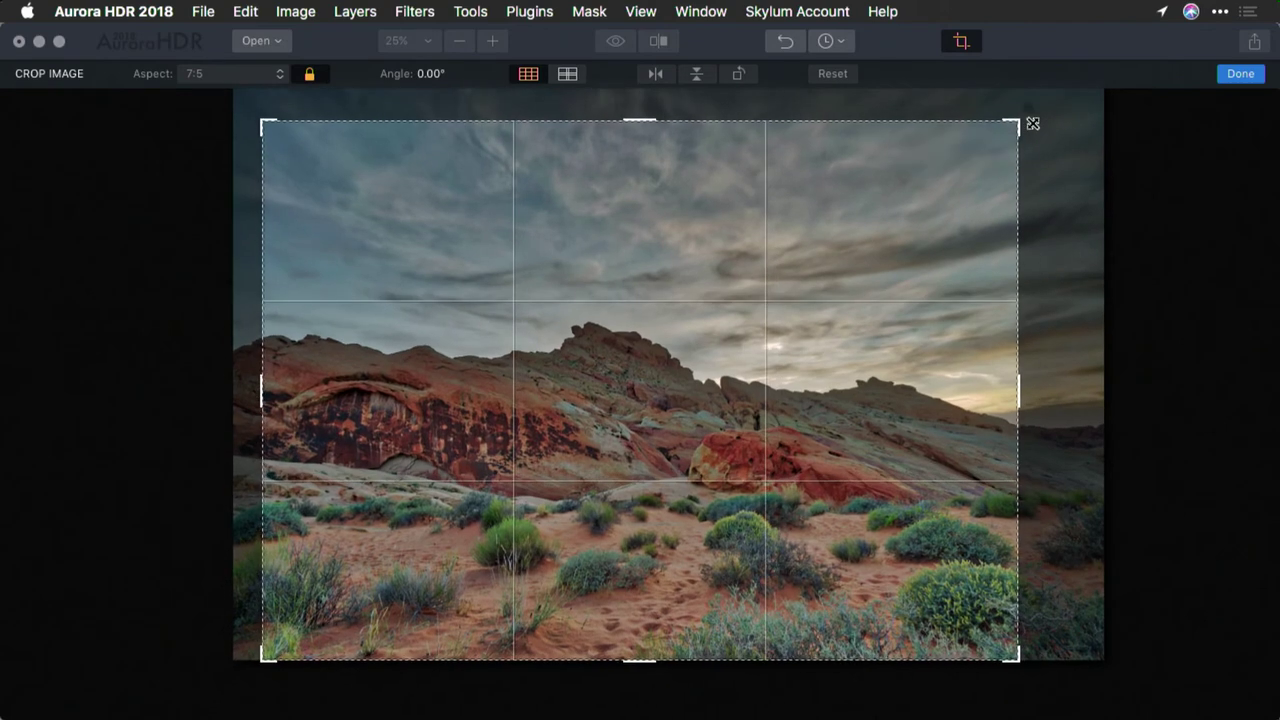
left_click_drag(739, 185, 680, 167)
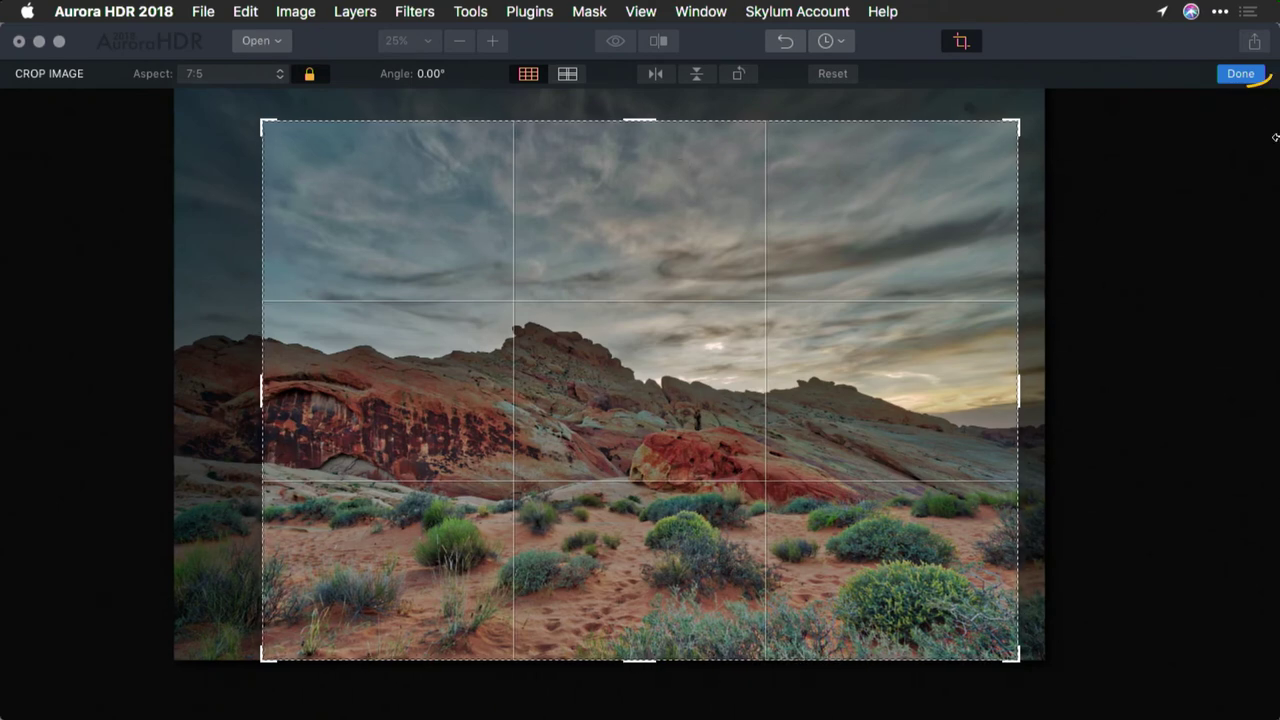
left_click(1240, 74)
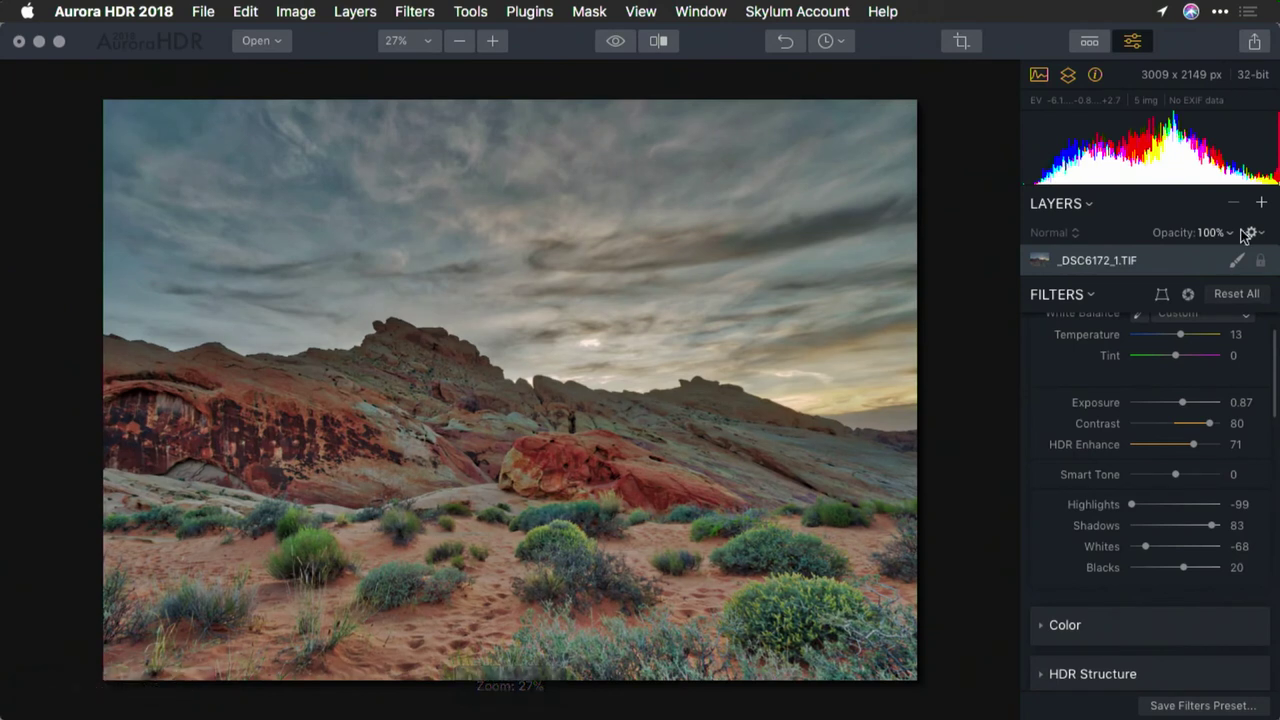
Collapse HDR Basic and toggle its visibility on and off to compare its effect
scroll(1233, 451, "up", 2)
scroll(1233, 451, "up", 2)
left_click(1040, 338)
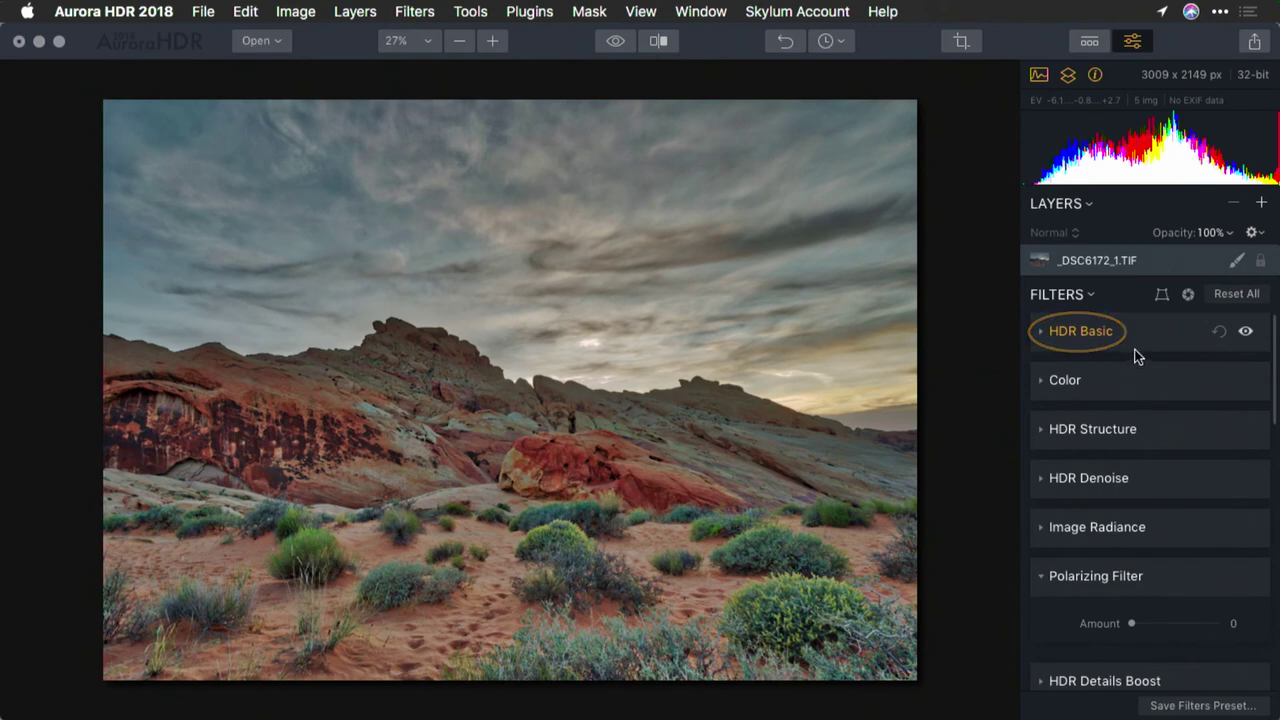
left_click(1245, 331)
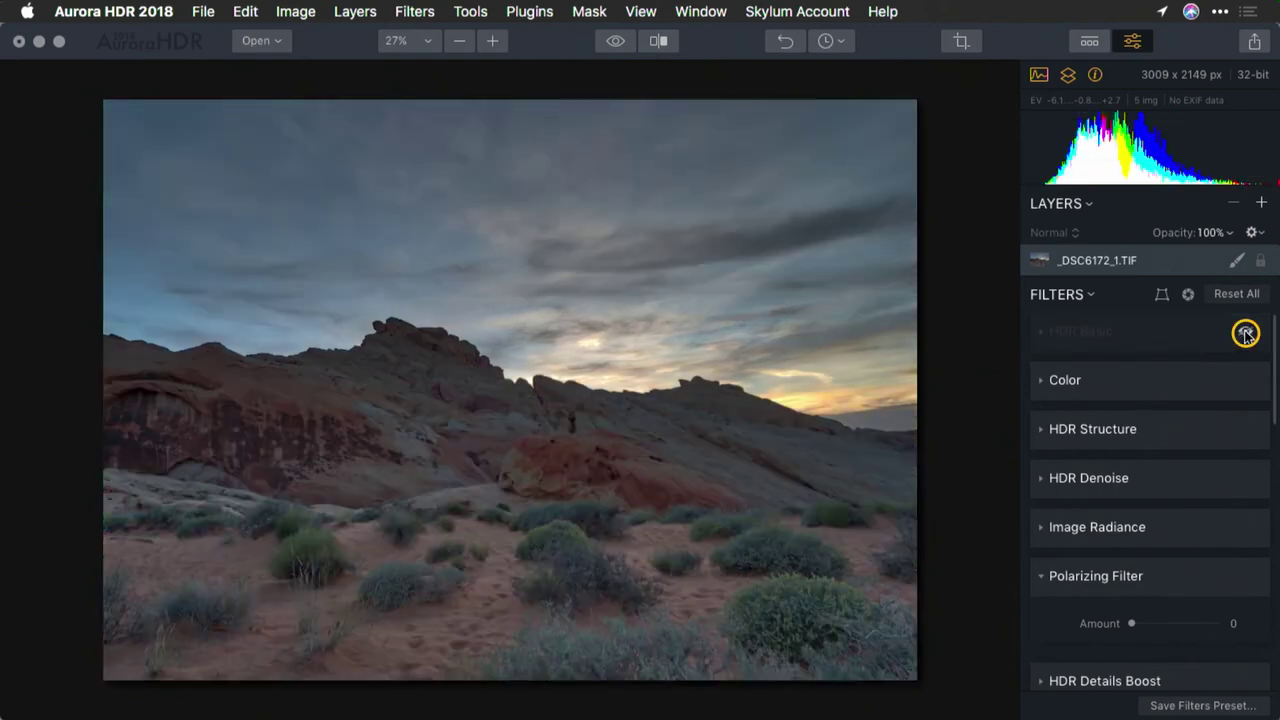
left_click(1245, 333)
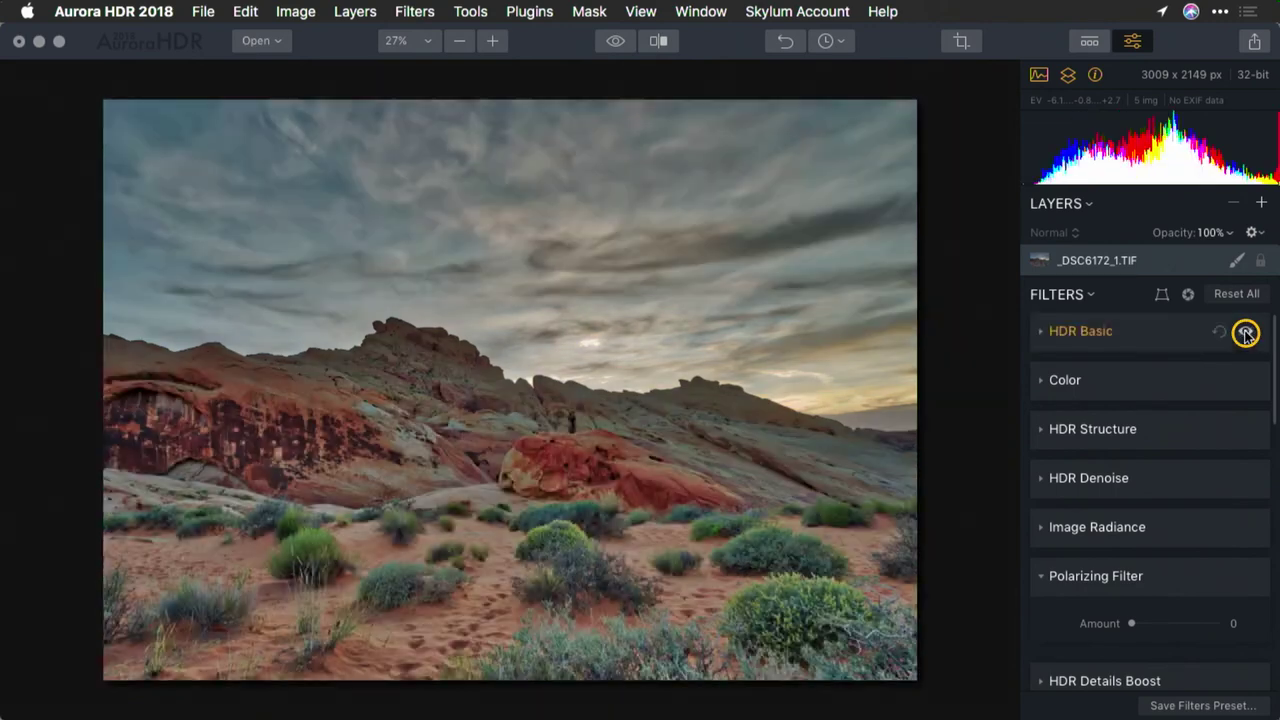
left_click(1245, 333)
left_click(1245, 333)
left_click(1245, 333)
left_click(1245, 333)
Flip between the original and edited image, ending on the edited version
left_click(617, 42)
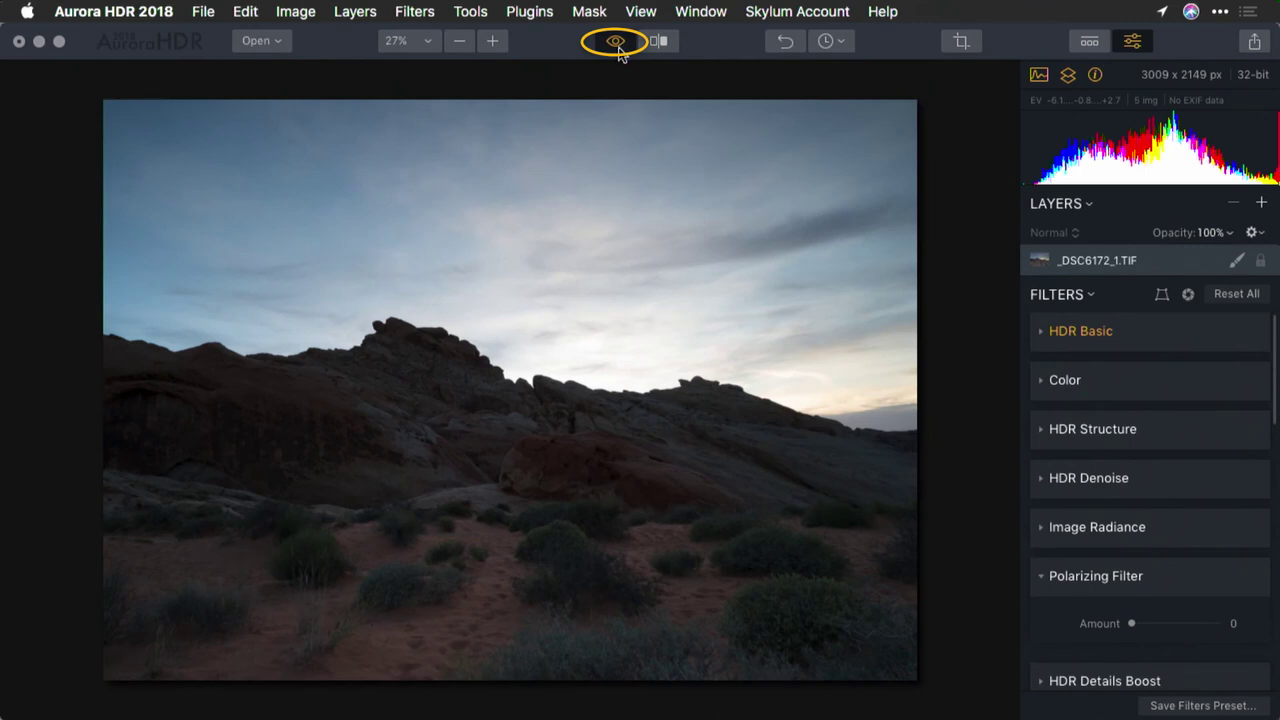
left_click(619, 49)
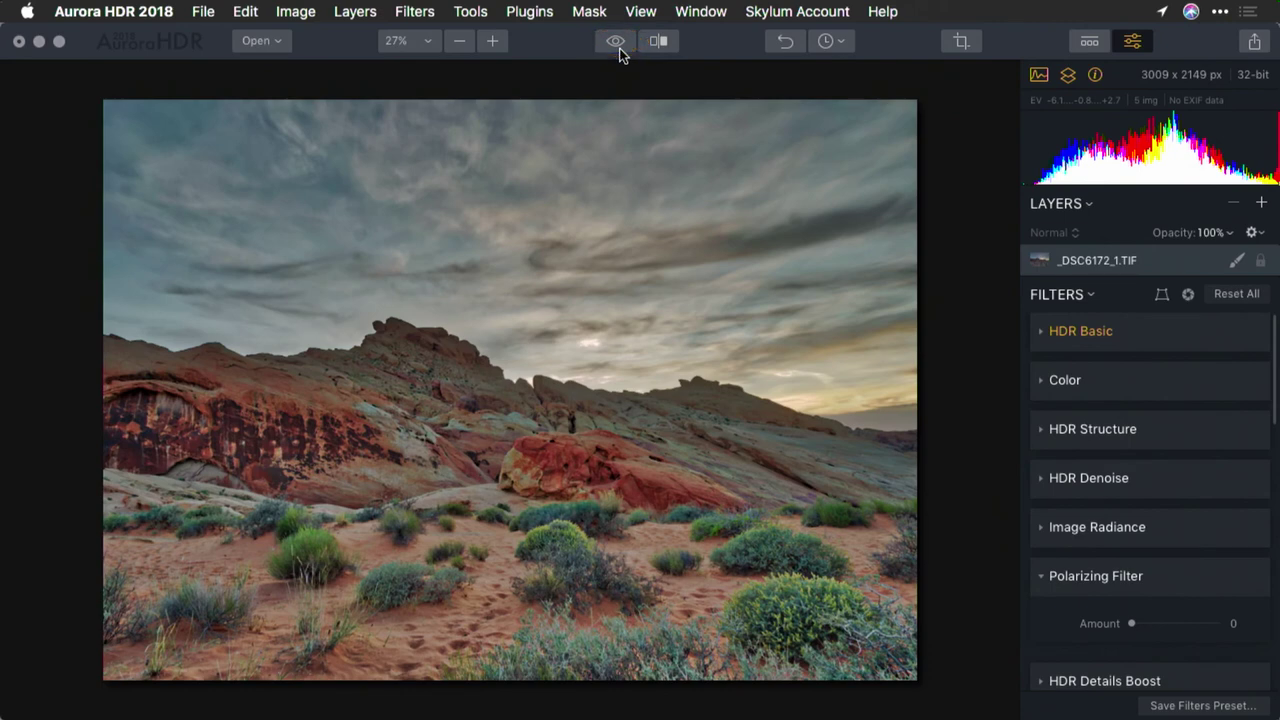
left_click(619, 49)
left_click(618, 50)
mouse_move(1213, 342)
Expand HDR Basic and lower HDR Enhance to 11, with Smart Tone at -74
left_click(1043, 333)
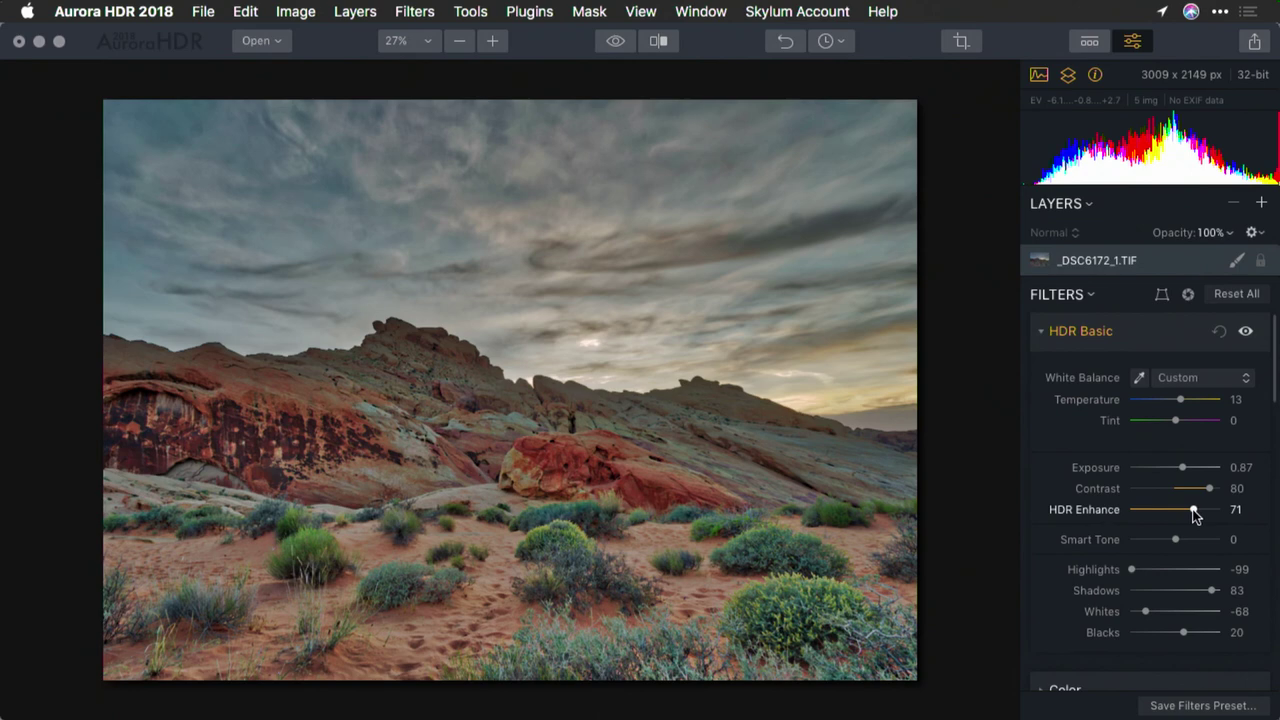
left_click_drag(1194, 514, 1129, 514)
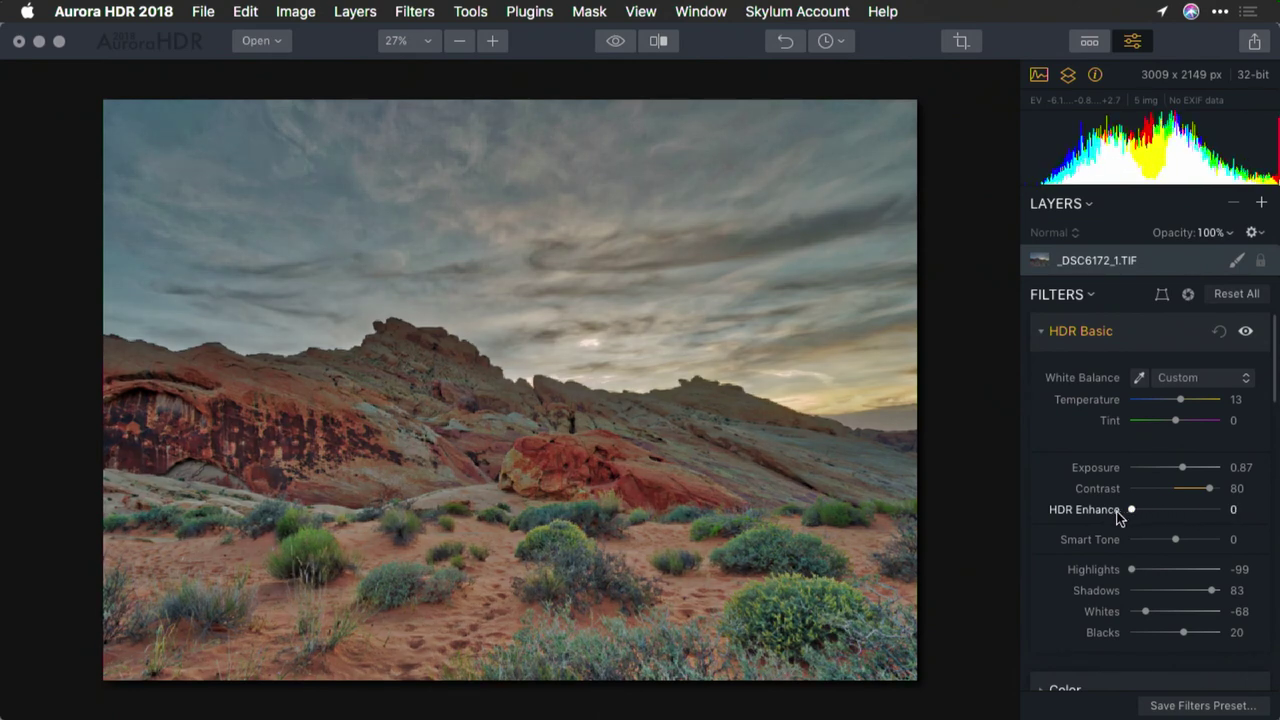
left_click_drag(1133, 514, 1148, 553)
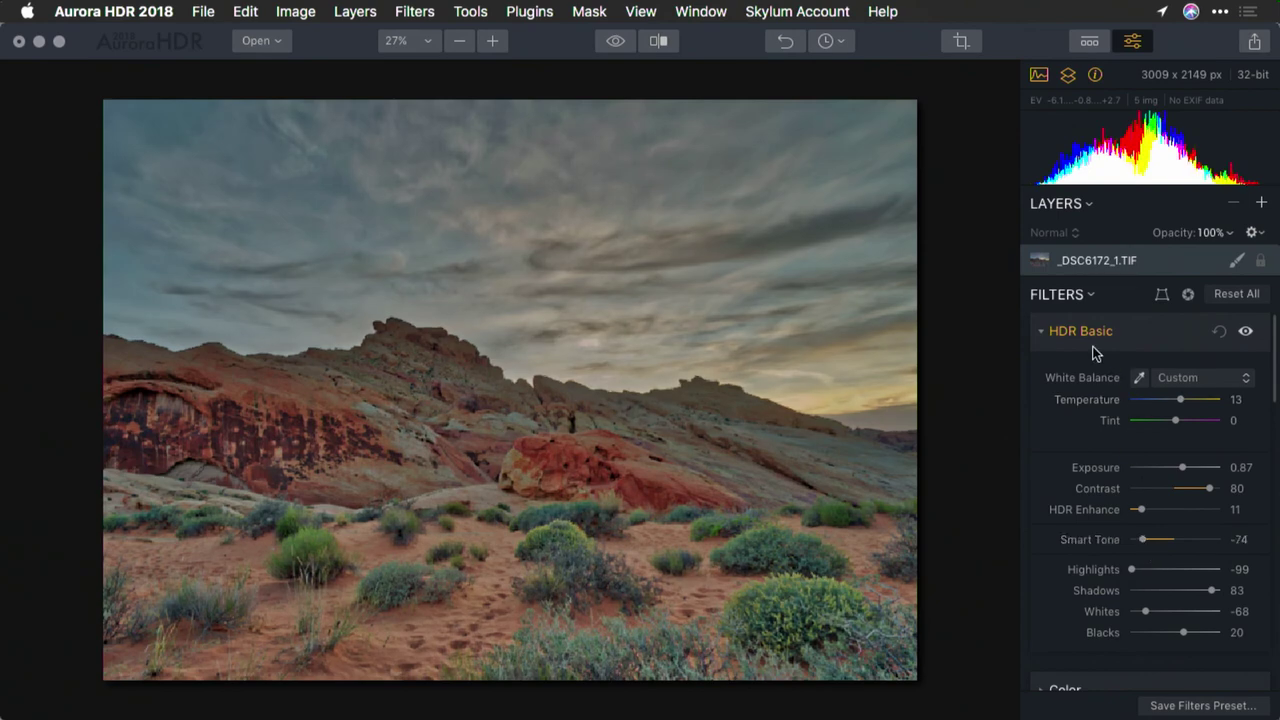
Show then exit the split before/after comparison, and collapse HDR Basic
left_click(659, 42)
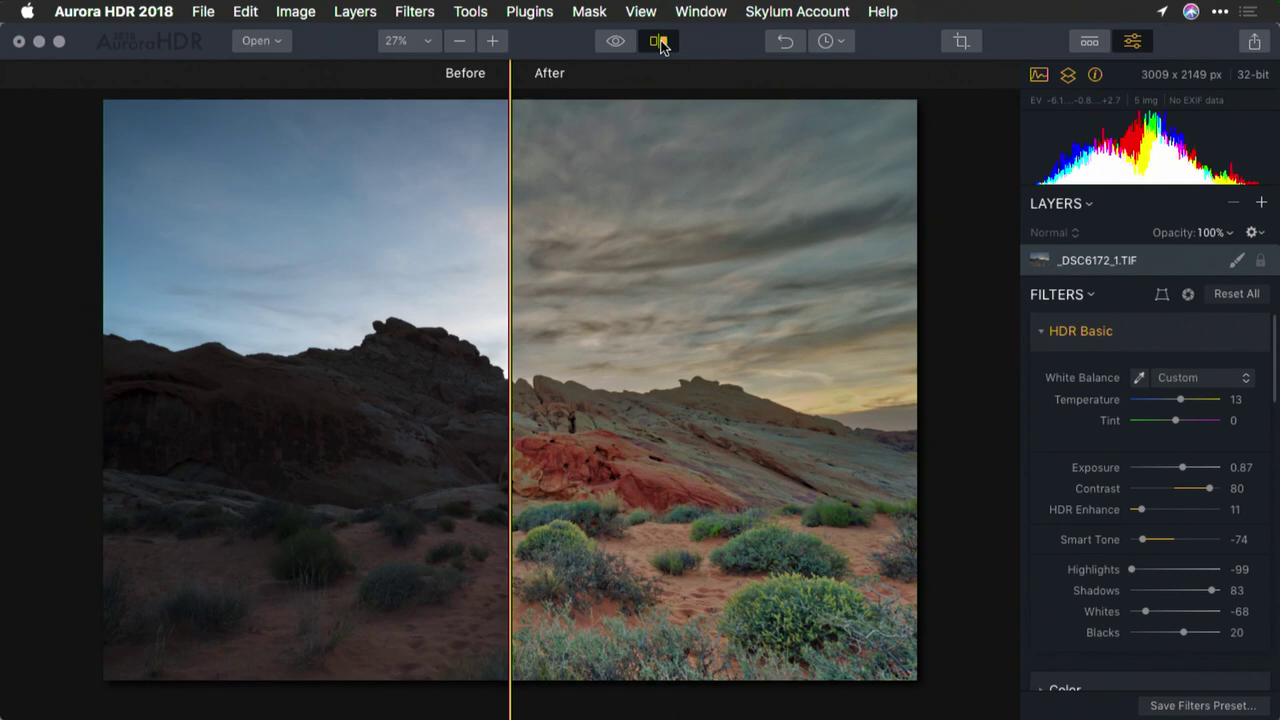
left_click(659, 42)
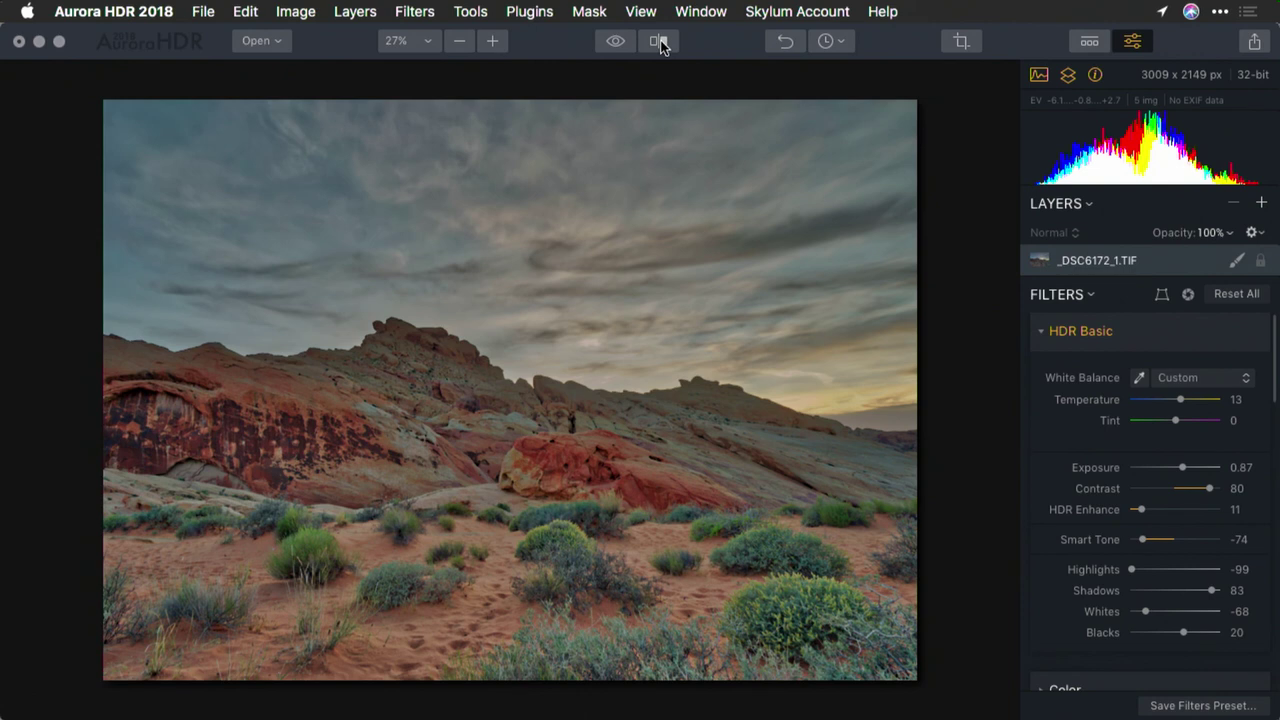
left_click(1140, 341)
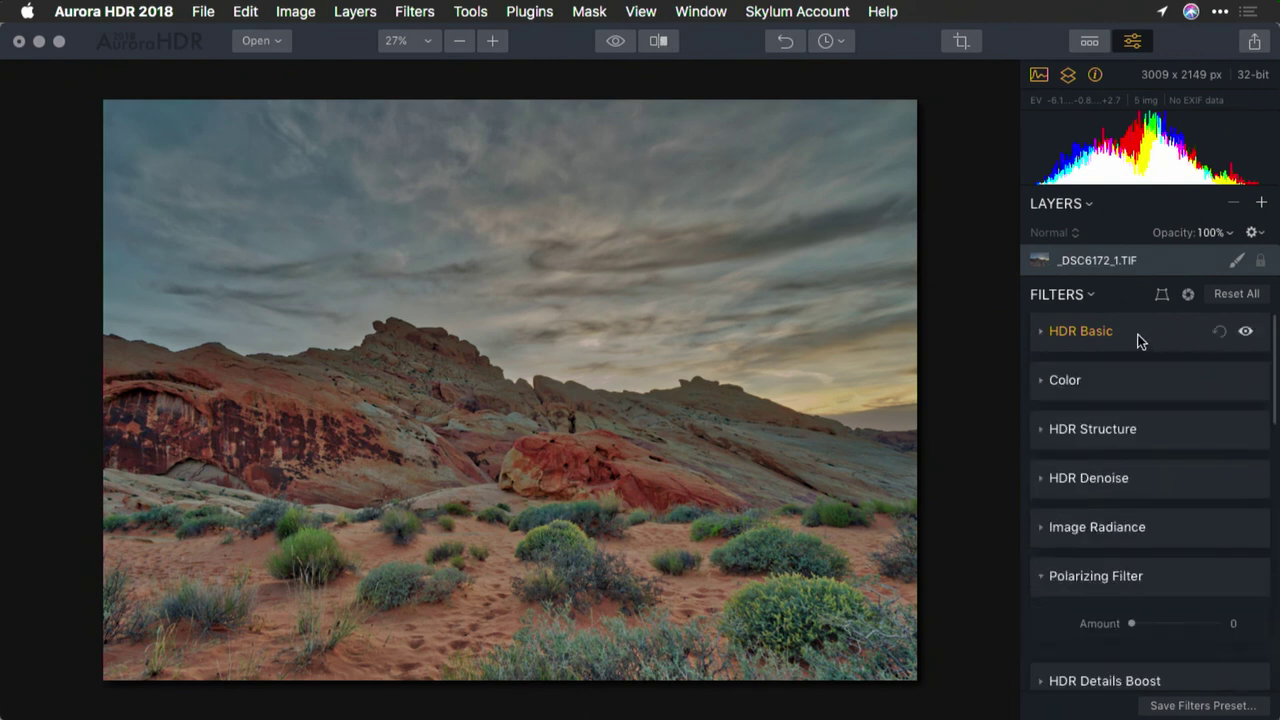